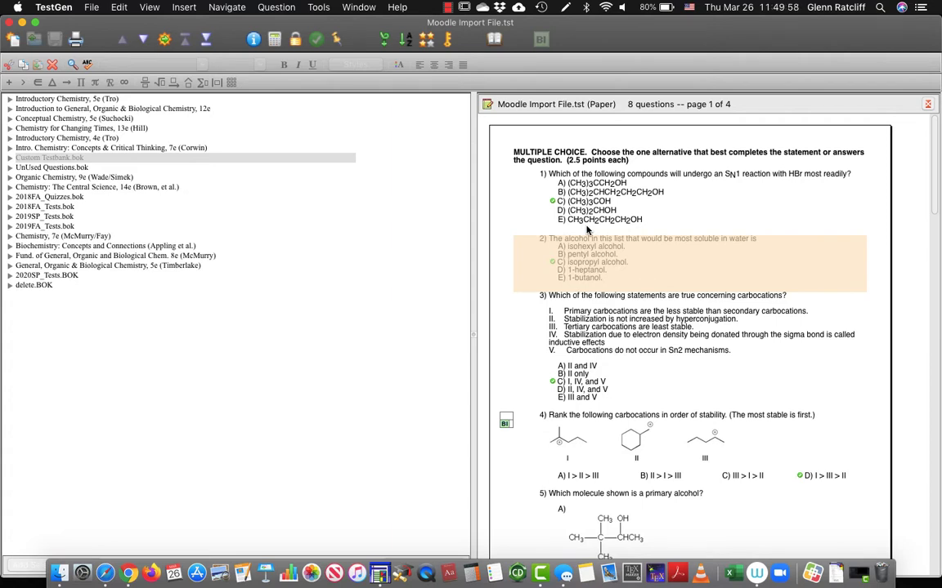
# Look through the multiple-choice questions on the first page of the open test
pyautogui.scroll(-5, 607, 342)
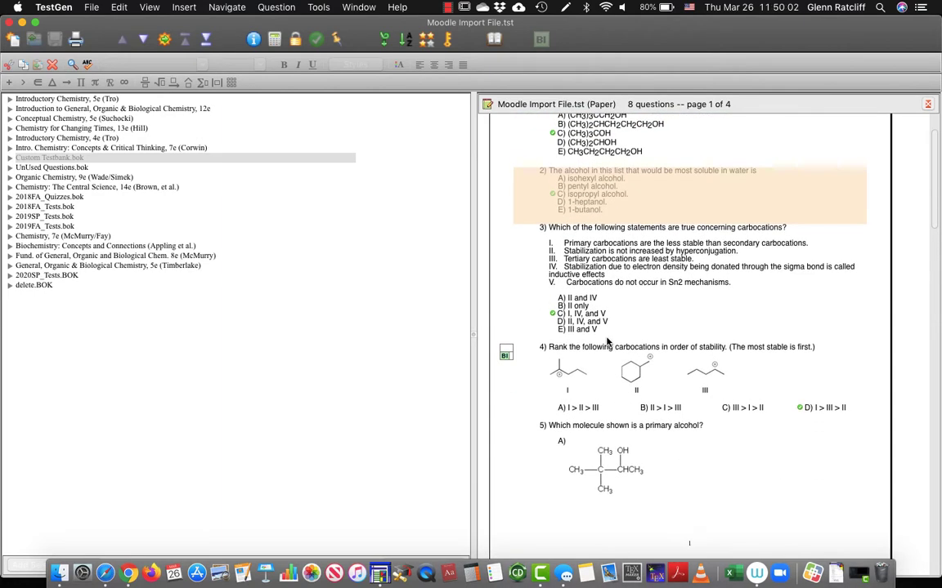
pyautogui.scroll(5, 607, 341)
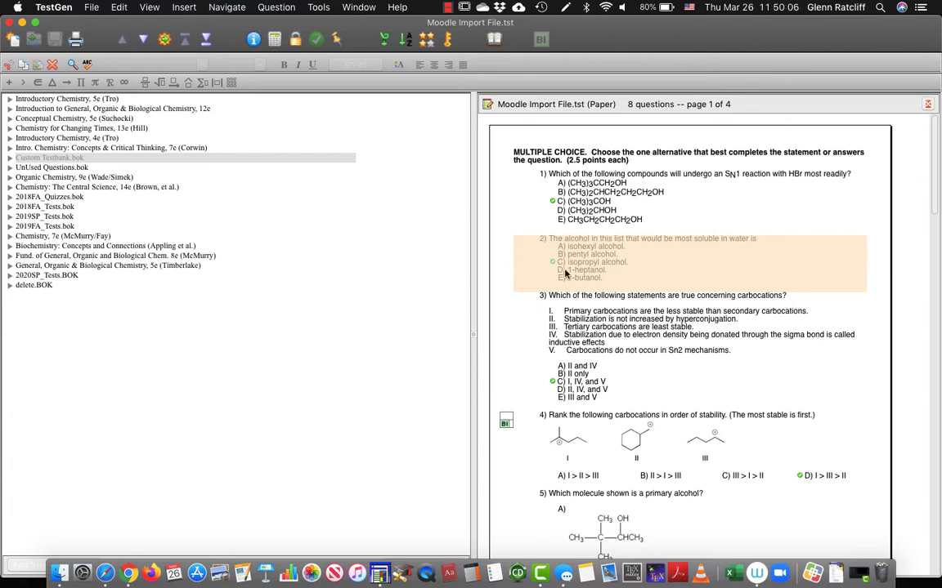
pyautogui.scroll(-4, 653, 465)
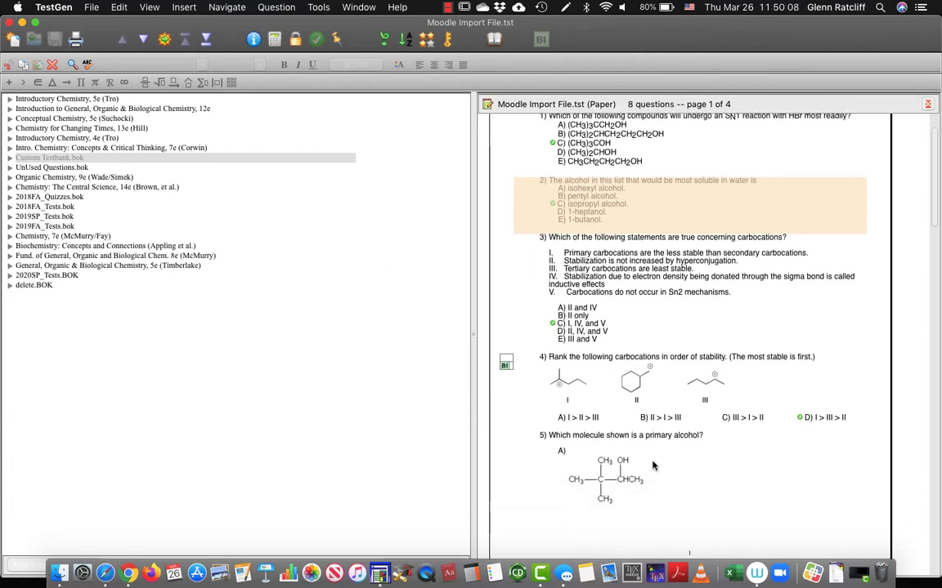
pyautogui.scroll(-1, 653, 466)
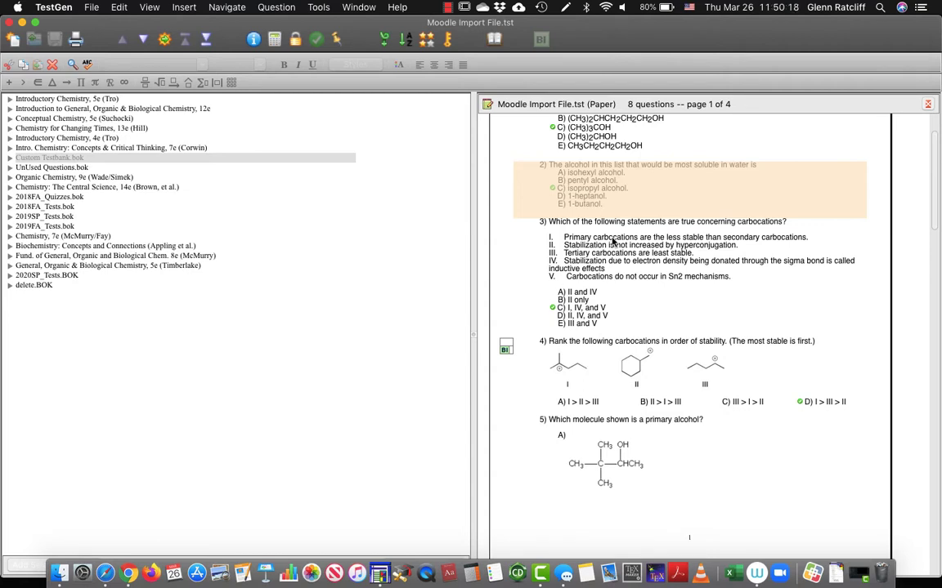
pyautogui.click(90, 8)
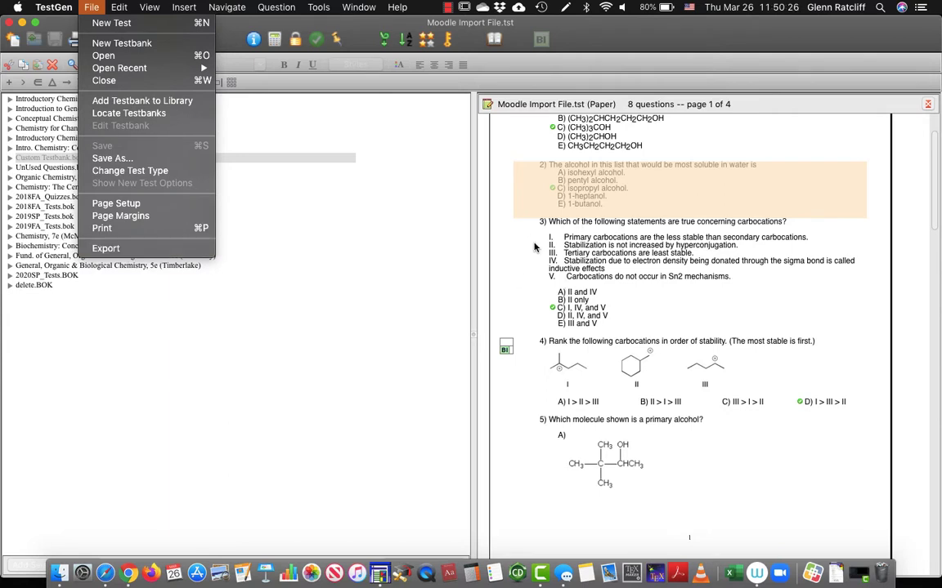
pyautogui.click(532, 247)
pyautogui.click(538, 251)
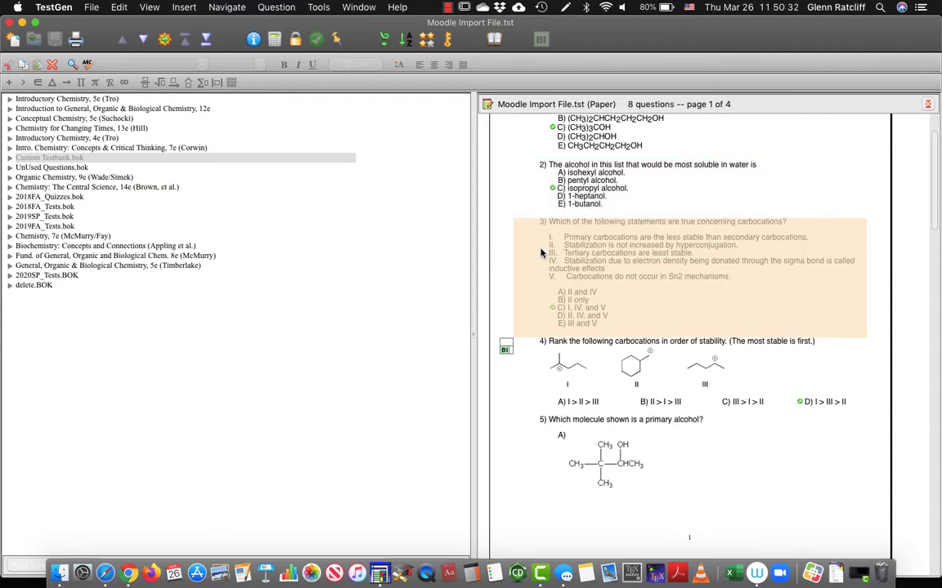
# Export the test in Moodle 2.1-3.x format as Moodle Import File.xml in the Downloads folder, replacing the existing file
pyautogui.click(89, 8)
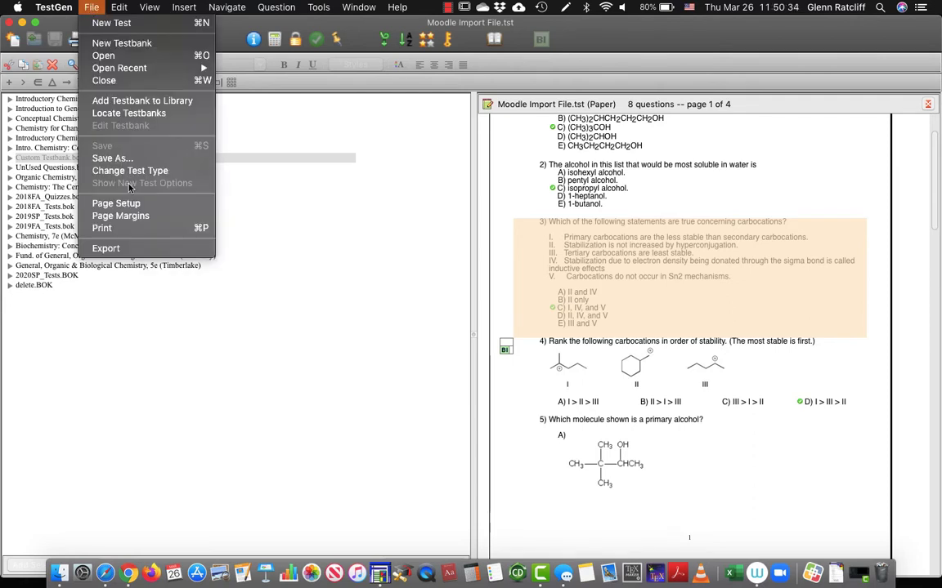
pyautogui.click(114, 250)
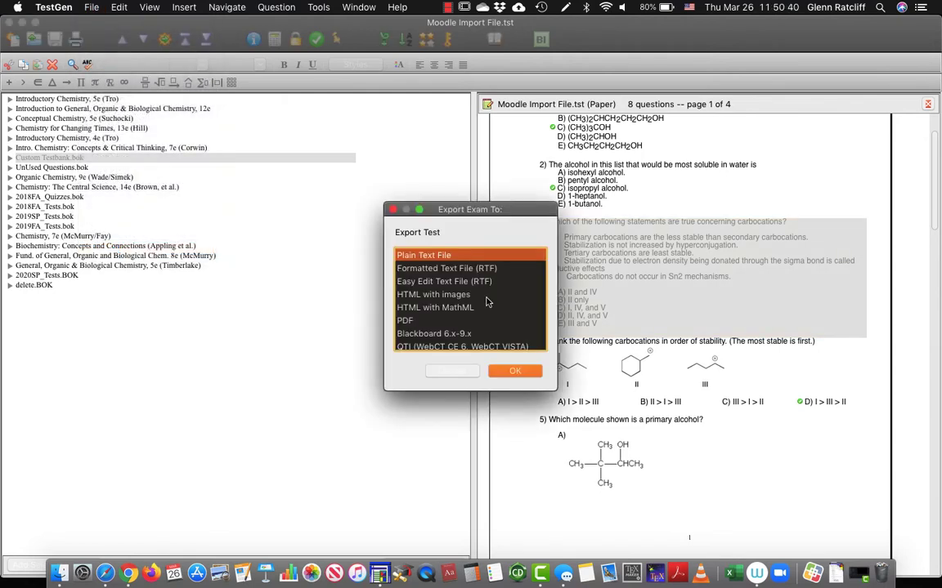
pyautogui.scroll(-2, 486, 303)
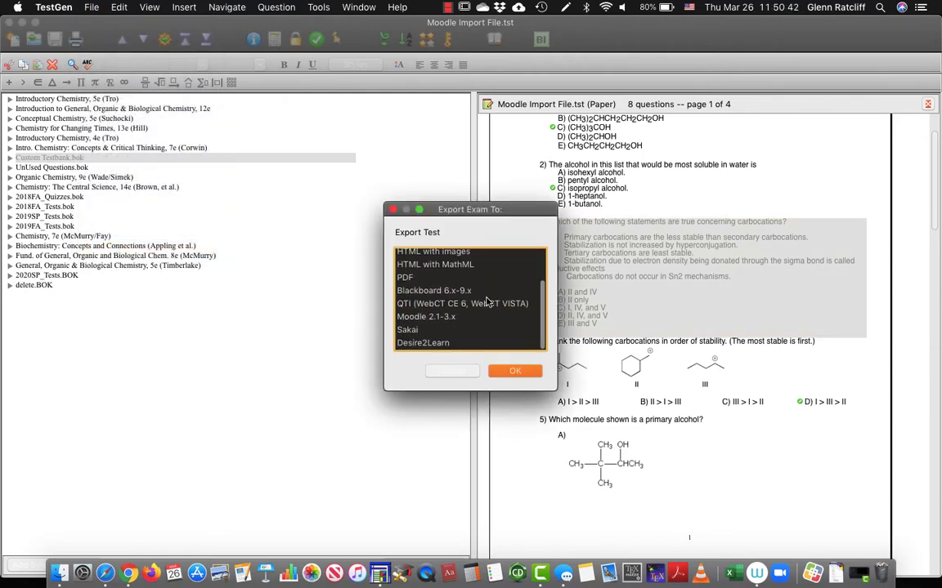
pyautogui.scroll(-1, 440, 323)
pyautogui.scroll(1, 441, 323)
pyautogui.click(440, 318)
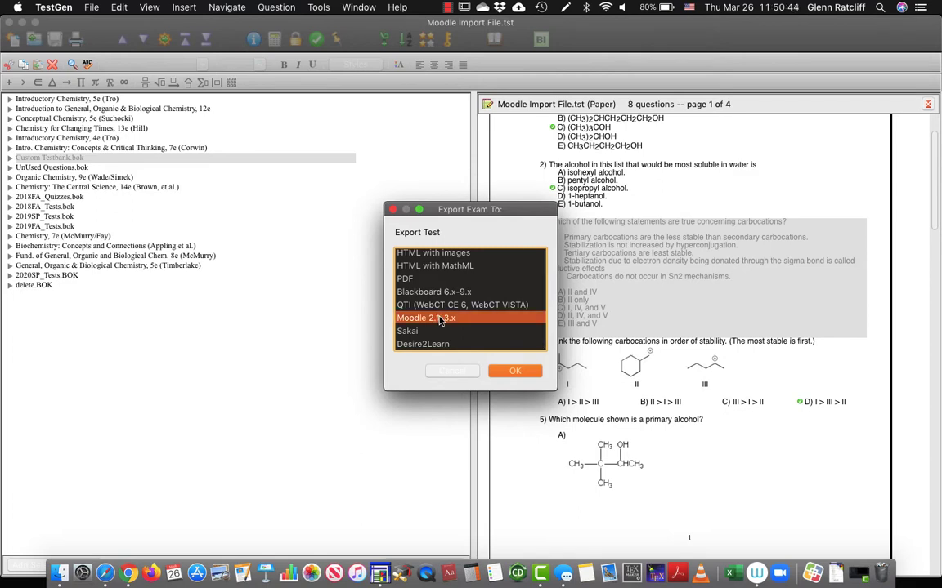
pyautogui.click(524, 375)
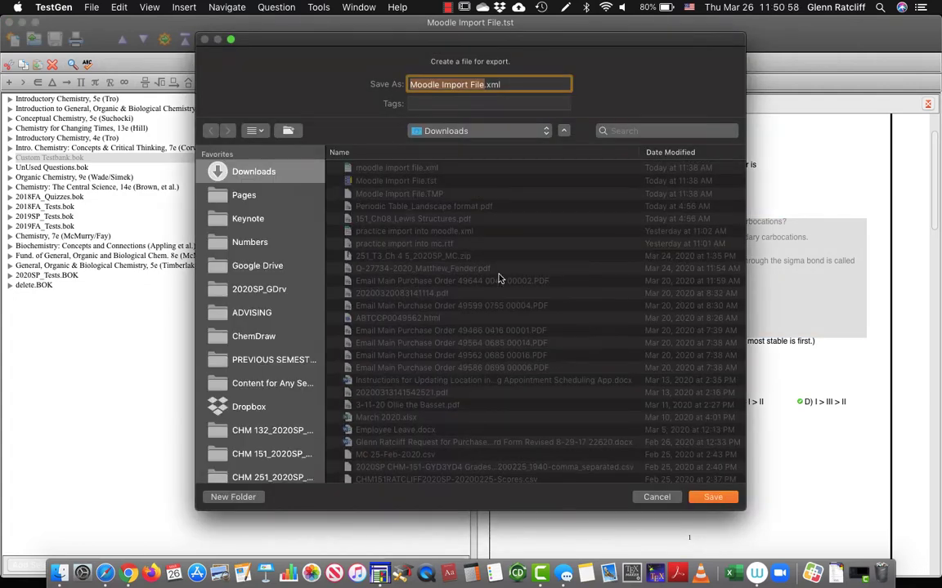
pyautogui.click(714, 498)
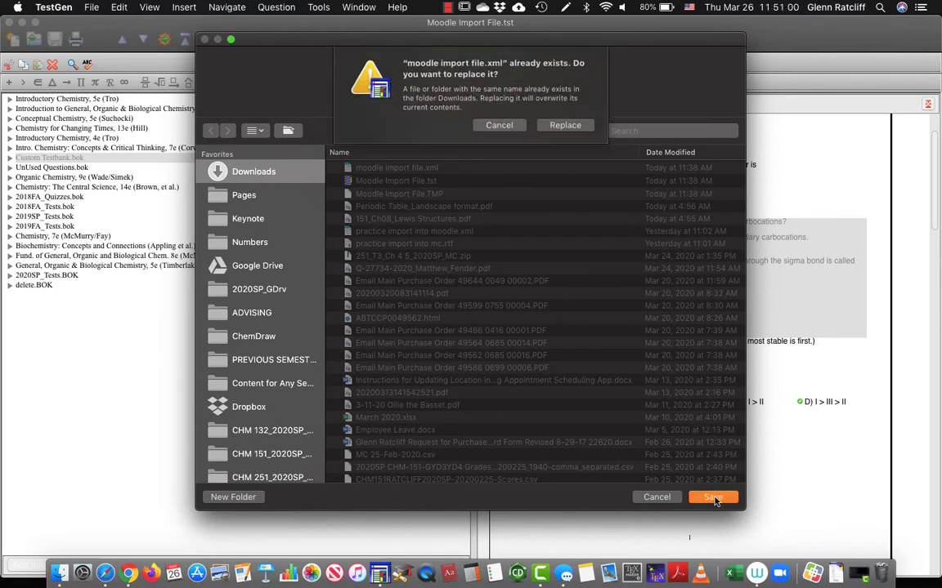
pyautogui.click(570, 126)
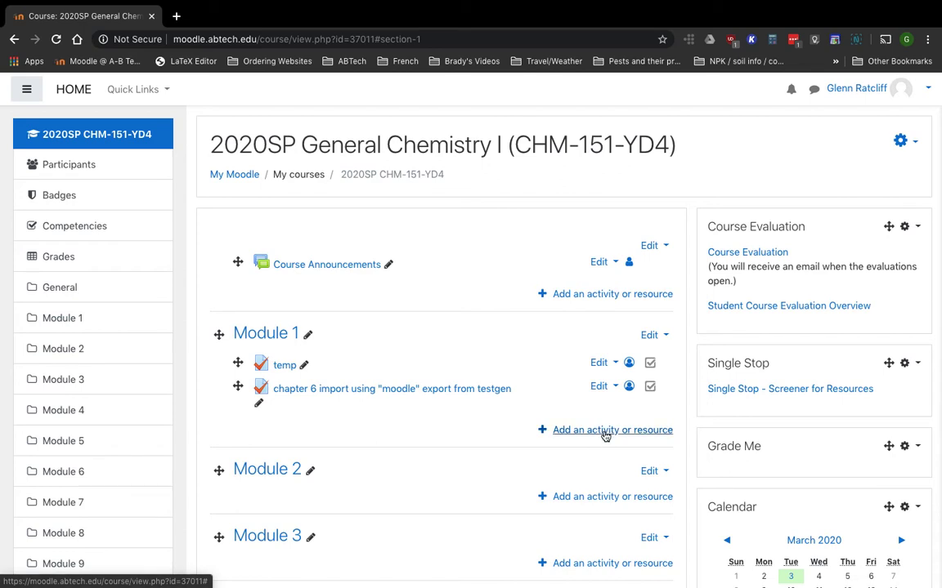
# In the Moodle course in Chrome, add a new Quiz activity to Module 1
pyautogui.click(605, 432)
pyautogui.scroll(-5, 374, 411)
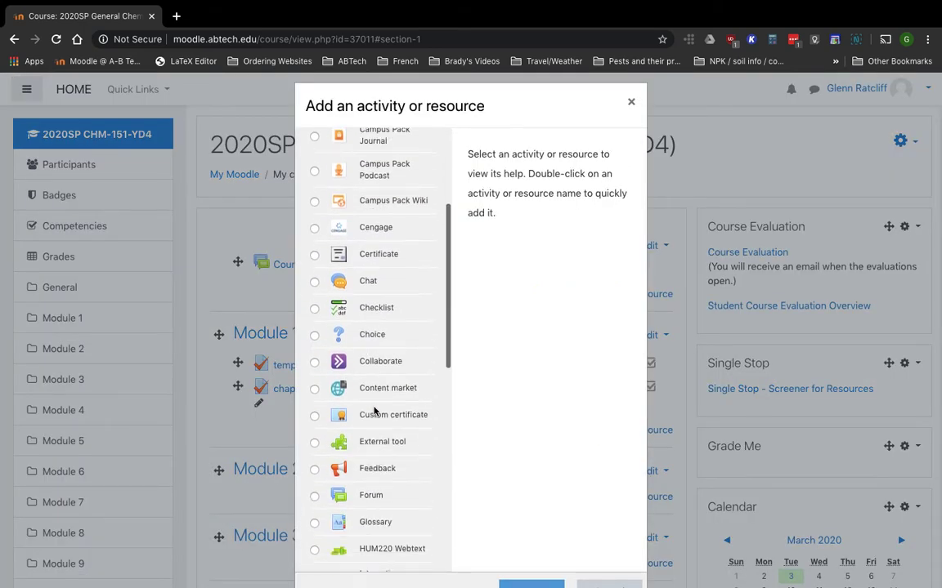
pyautogui.scroll(-8, 374, 411)
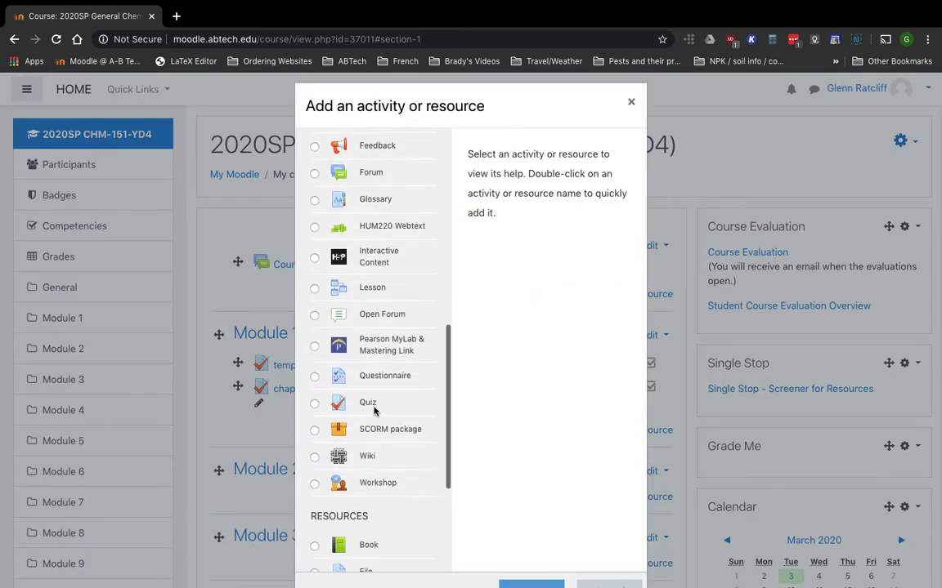
pyautogui.click(315, 403)
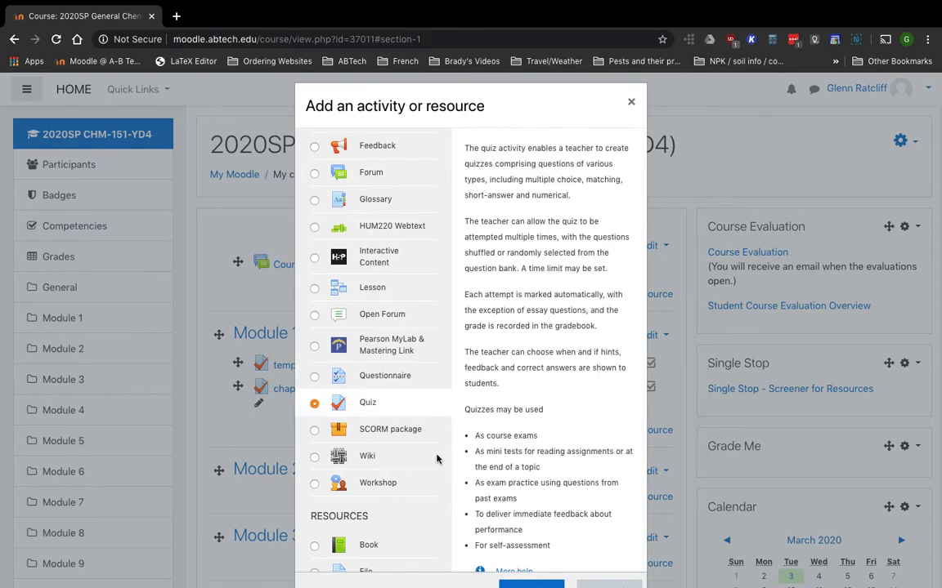
pyautogui.click(528, 583)
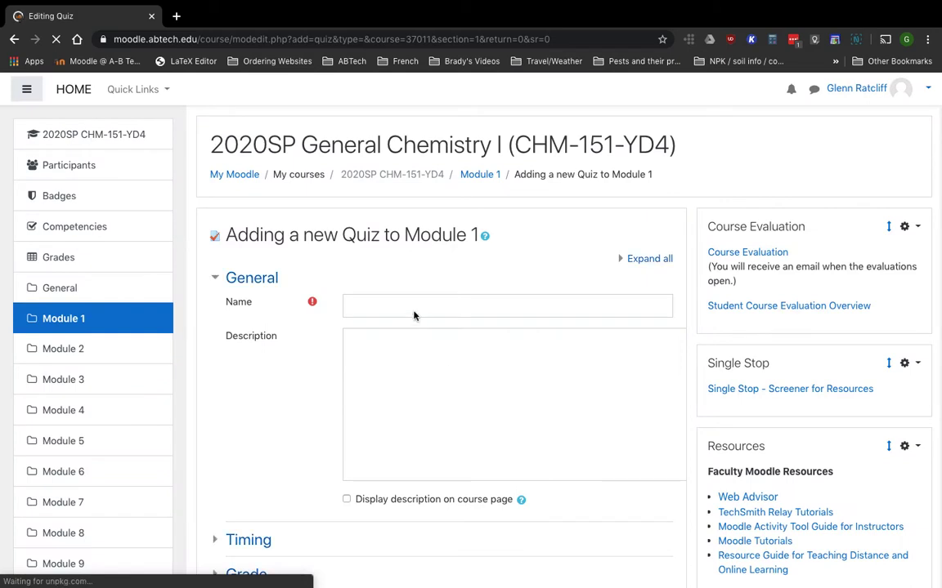
# Name the quiz "Moodle Import", then save and display it with the other settings at their defaults
pyautogui.click(413, 311)
pyautogui.write('Mood')
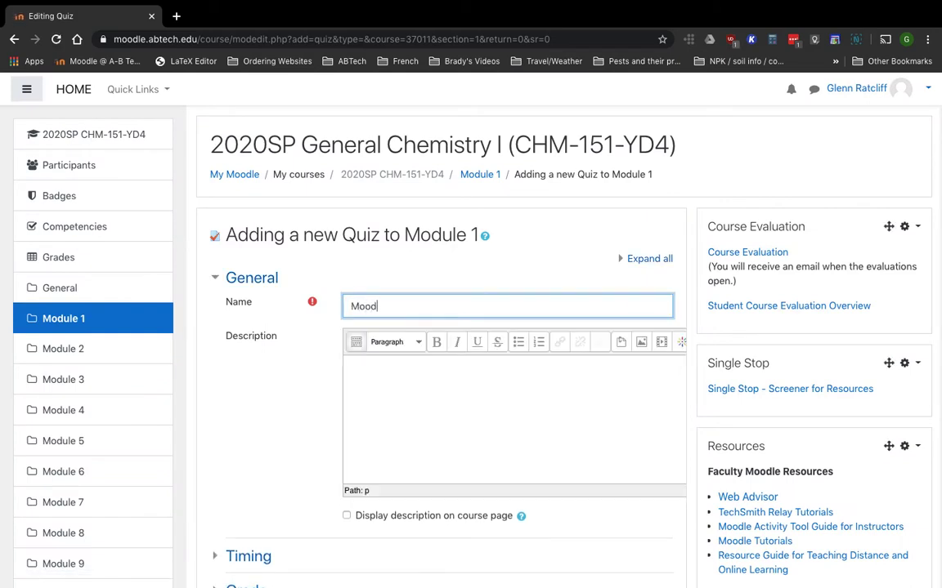
pyautogui.write('le Import')
pyautogui.click(320, 406)
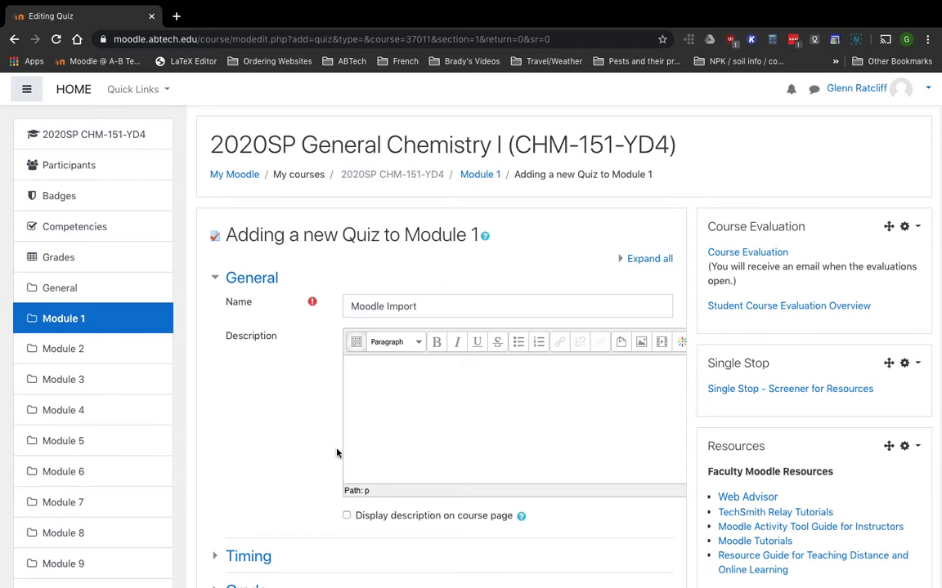
pyautogui.scroll(-5, 336, 453)
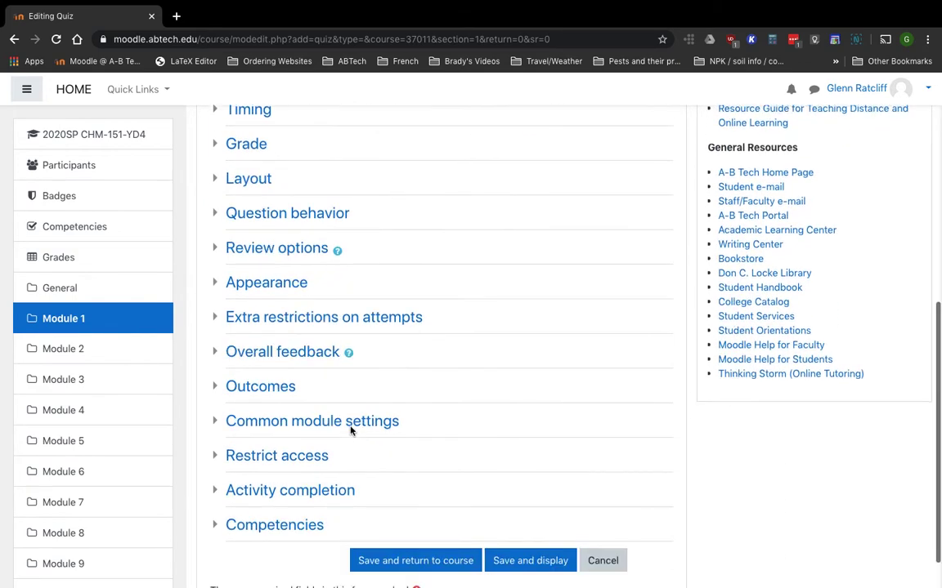
pyautogui.scroll(-1, 350, 430)
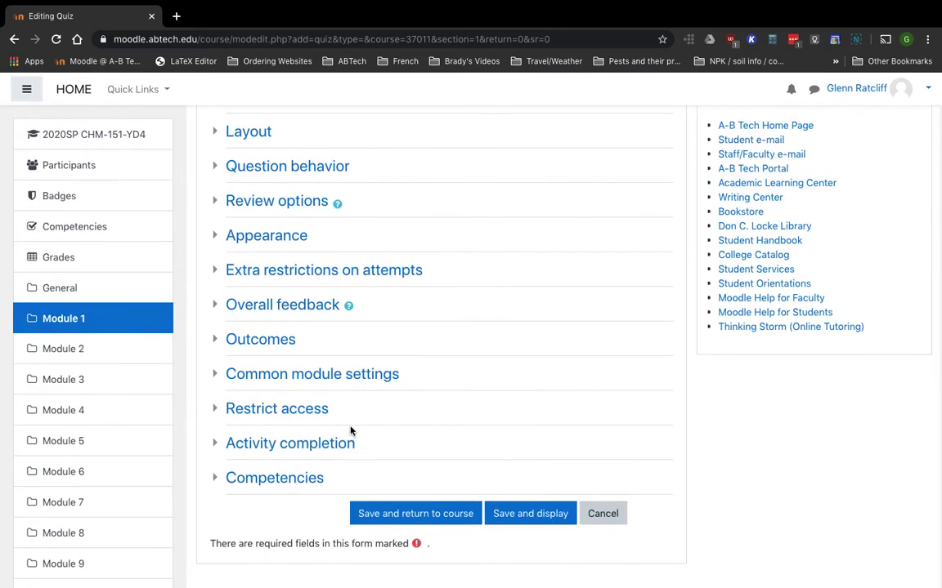
pyautogui.scroll(2, 433, 437)
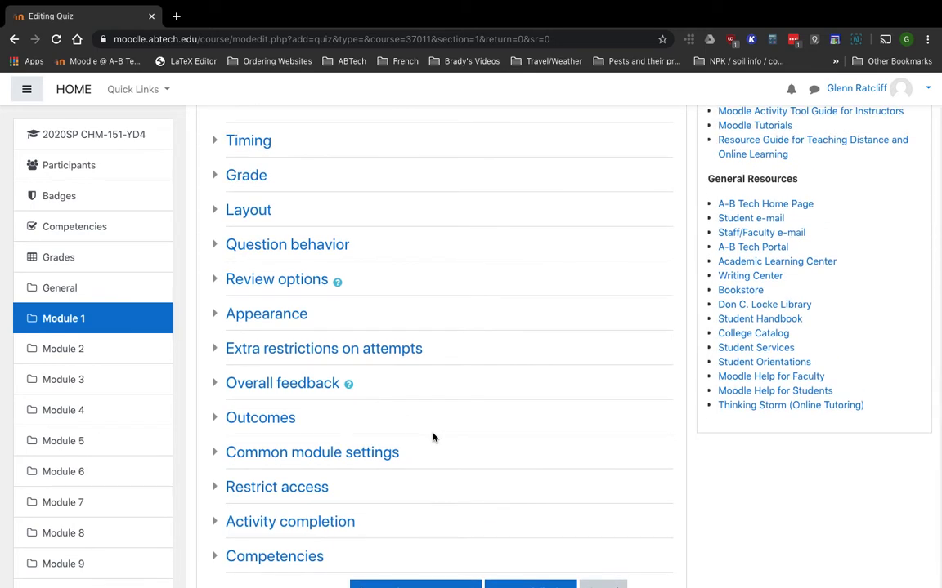
pyautogui.scroll(-2, 433, 437)
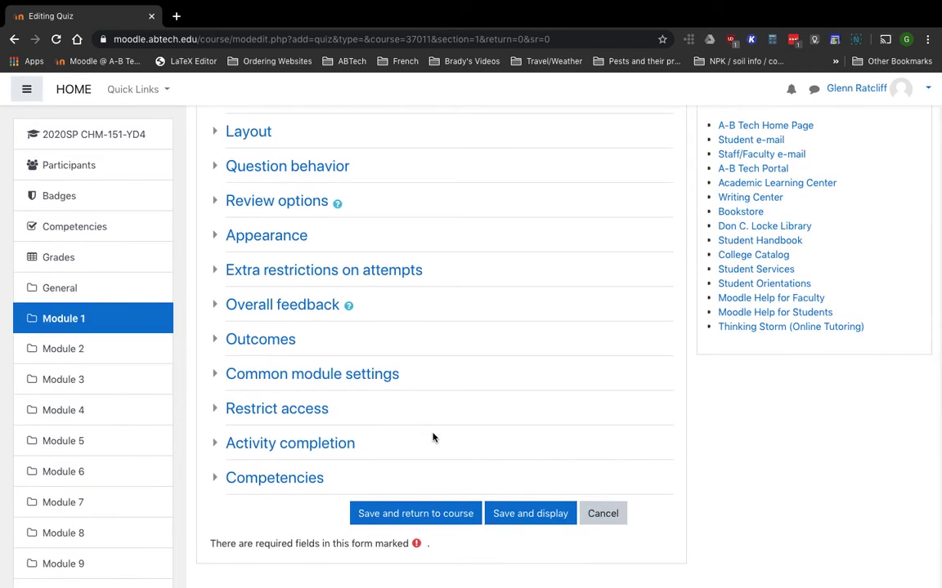
pyautogui.click(540, 515)
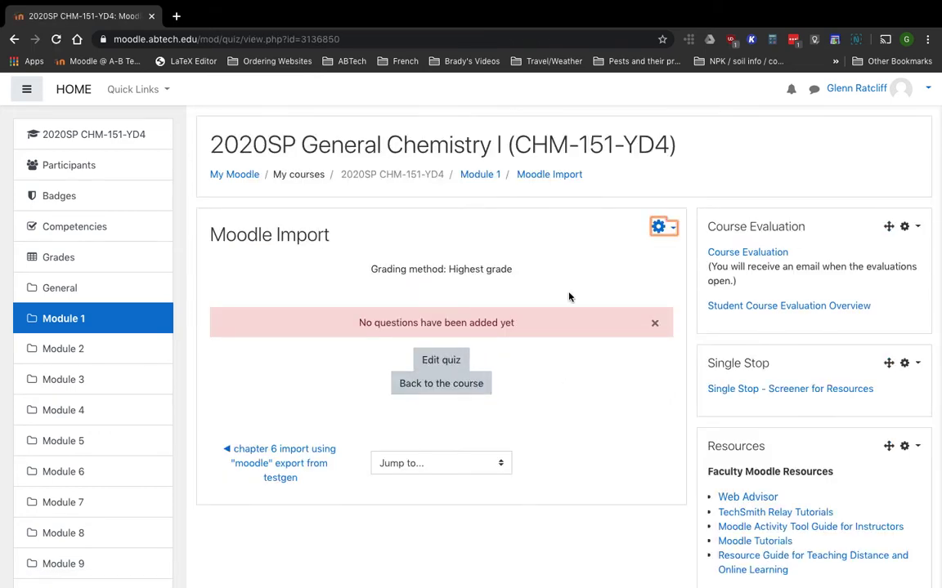
# Open the quiz's question bank import page and choose Moodle XML format as the file format
pyautogui.click(661, 231)
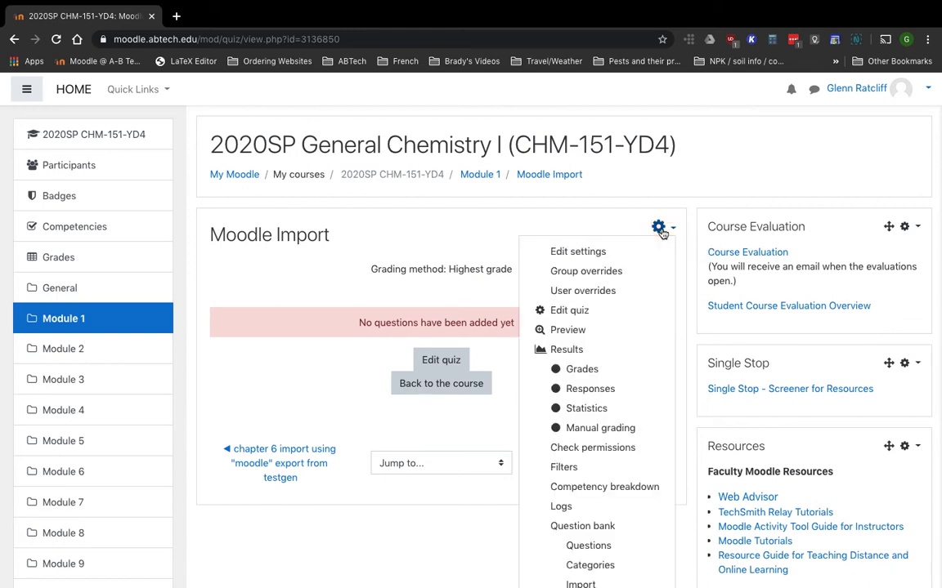
pyautogui.scroll(-3, 617, 385)
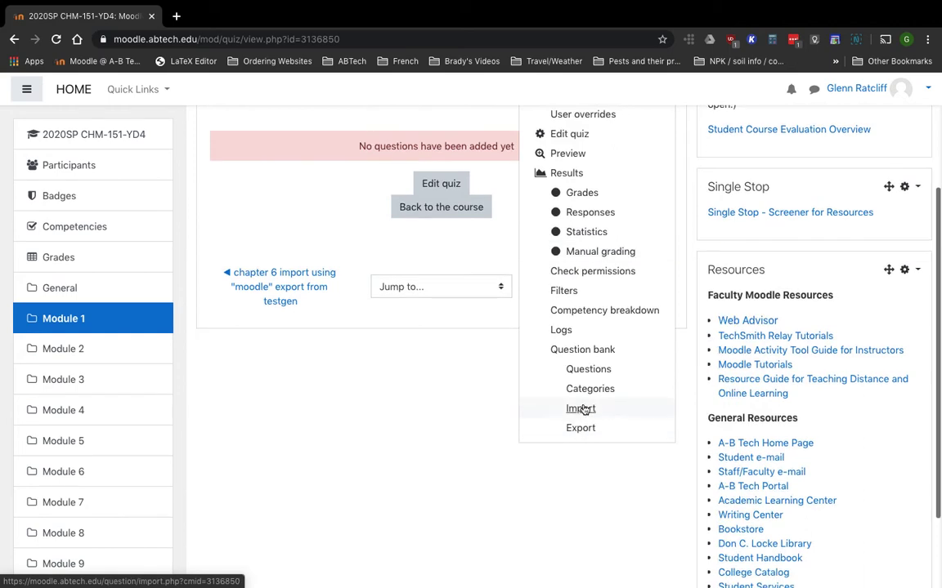
pyautogui.click(581, 408)
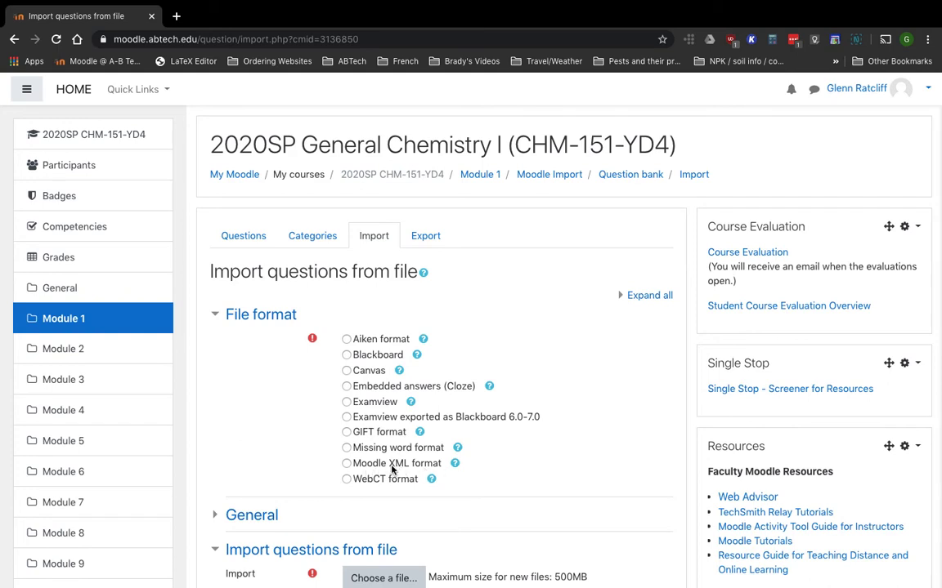
pyautogui.click(347, 464)
pyautogui.scroll(-5, 556, 458)
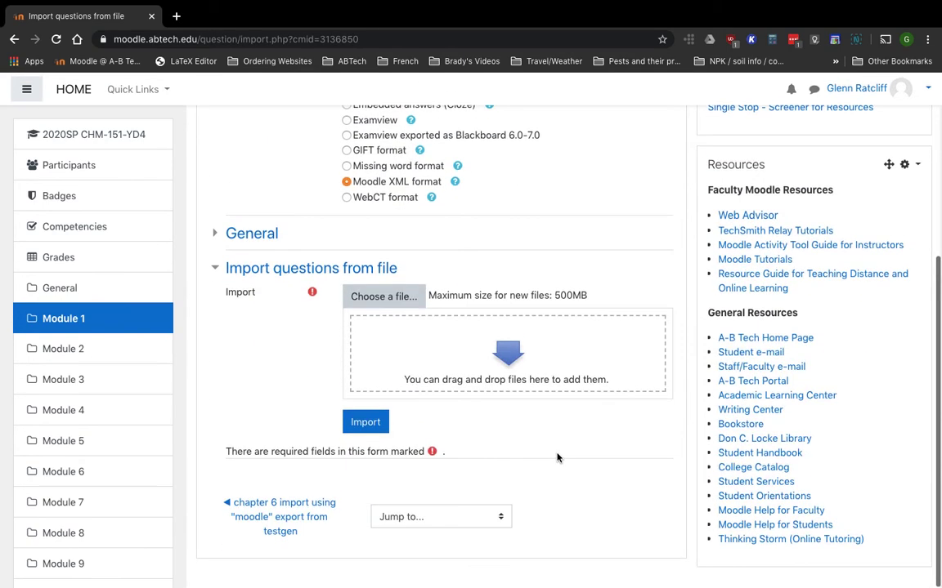
# Upload moodle import file.xml from the Downloads folder as the question file to import
pyautogui.click(391, 298)
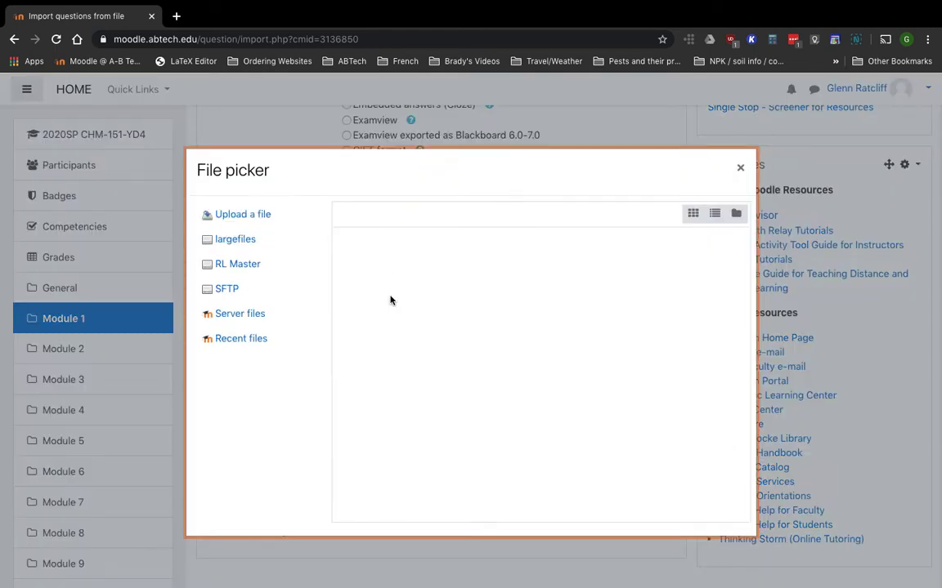
pyautogui.click(398, 300)
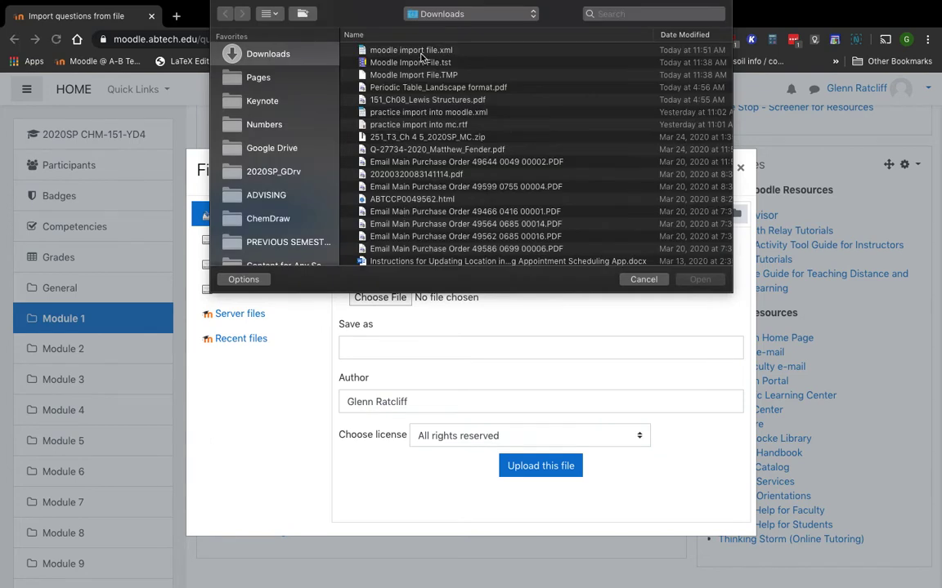
pyautogui.click(381, 50)
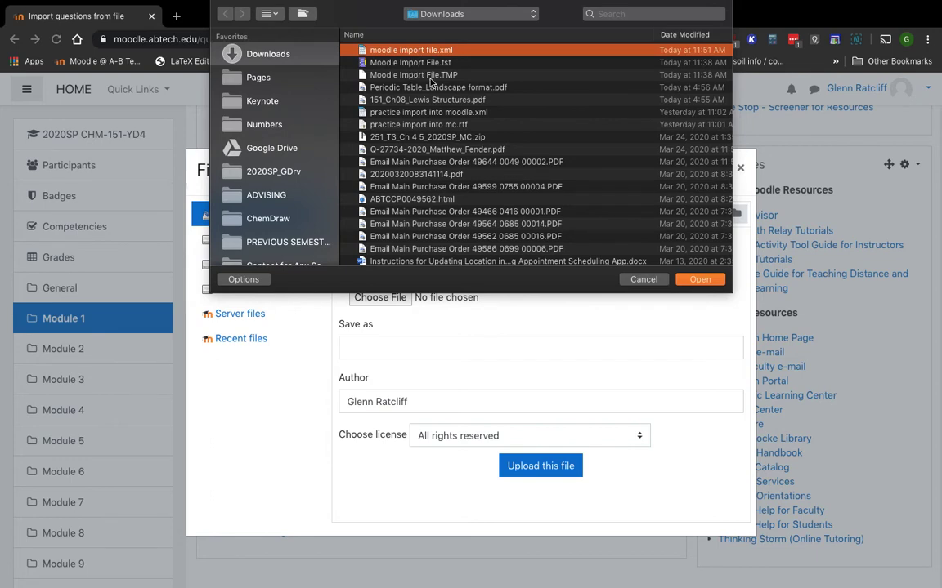
pyautogui.click(700, 281)
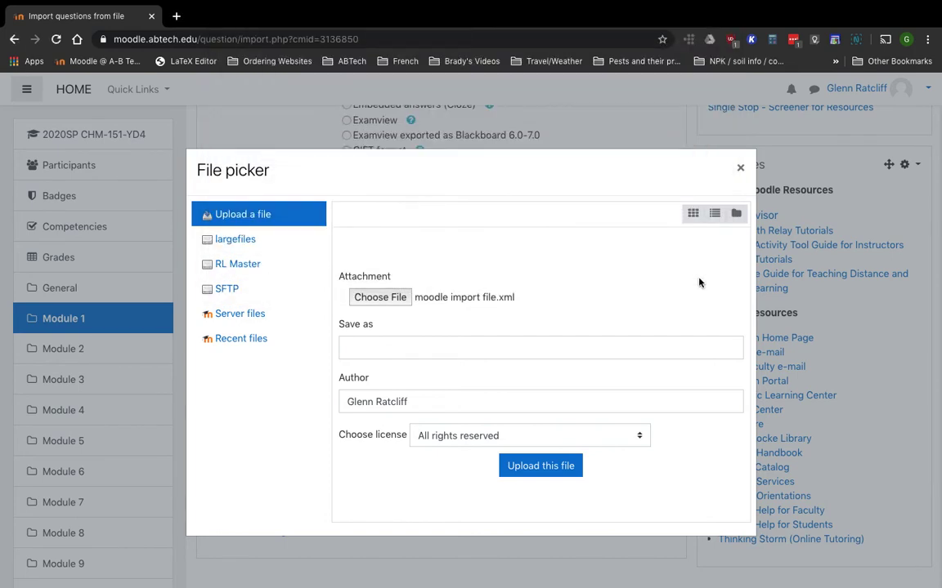
pyautogui.click(558, 466)
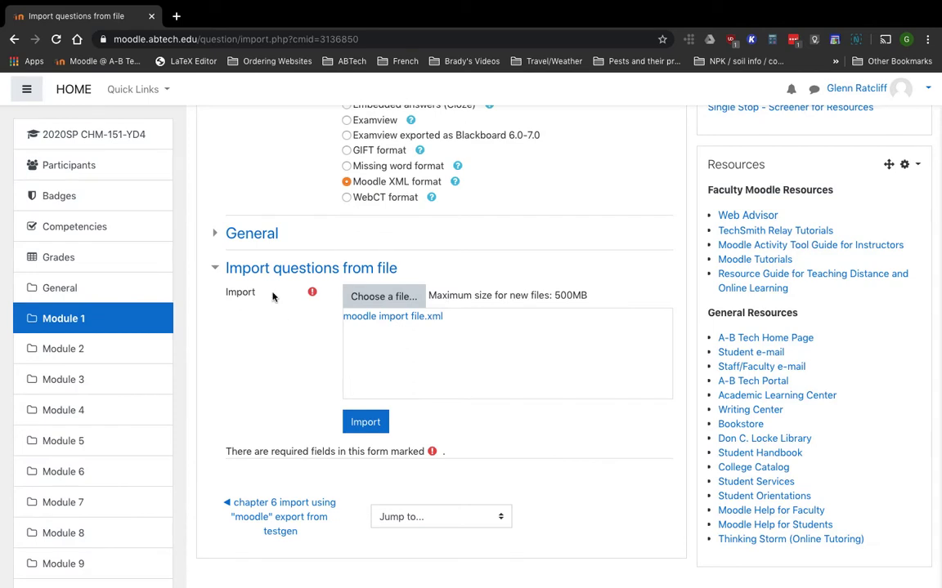
# Expand the general import settings, browse the available categories and keep Default for 2020SP CHM-151-YD4 as the import category
pyautogui.click(215, 235)
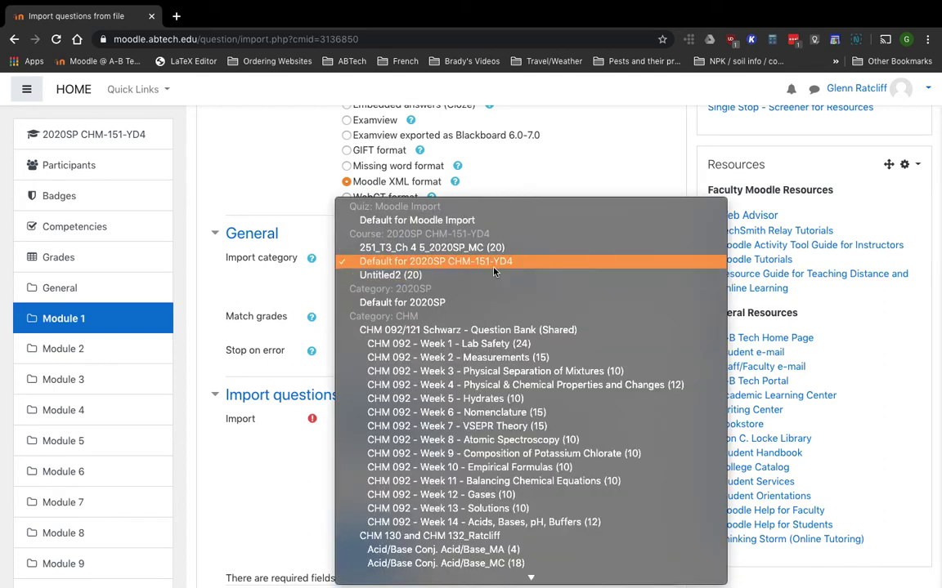
pyautogui.scroll(-5, 484, 418)
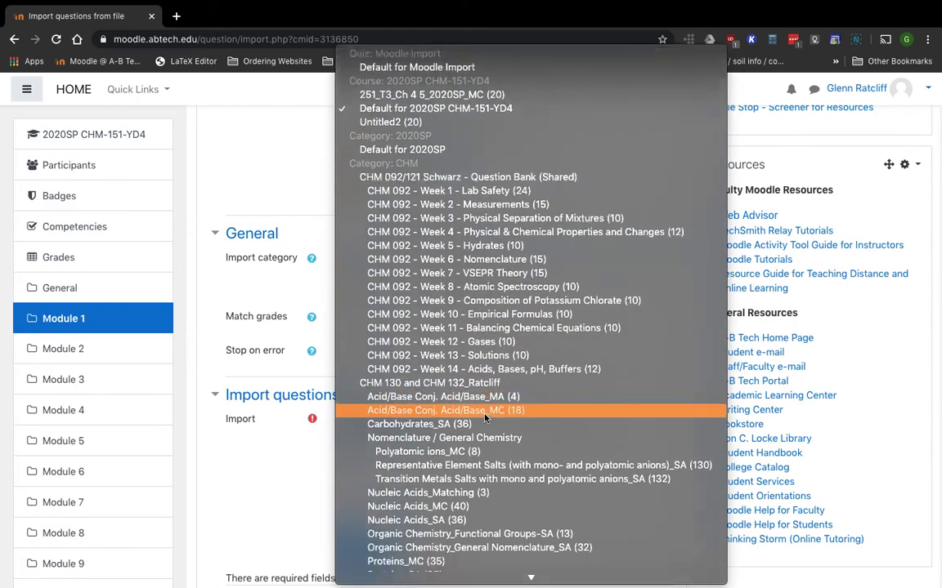
pyautogui.scroll(-12, 485, 418)
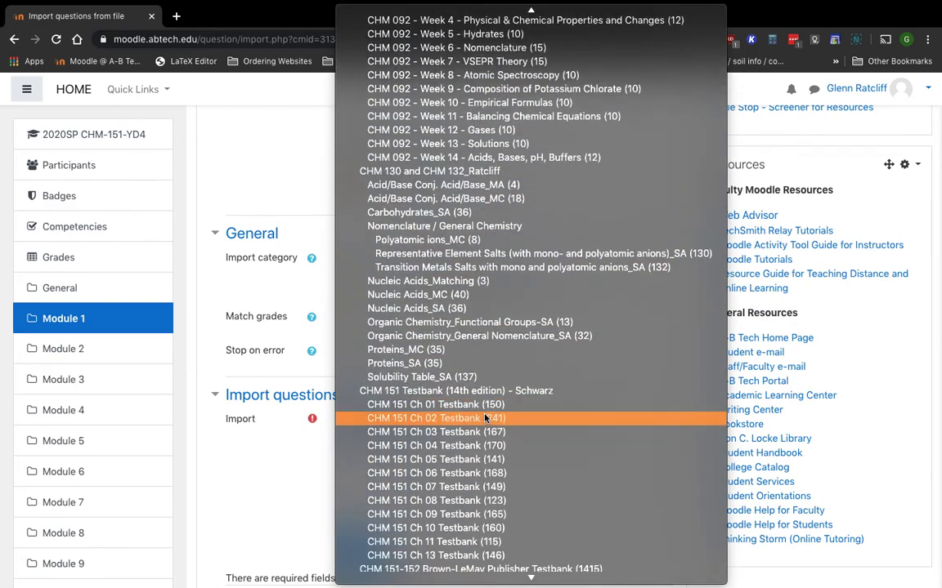
pyautogui.scroll(3, 484, 417)
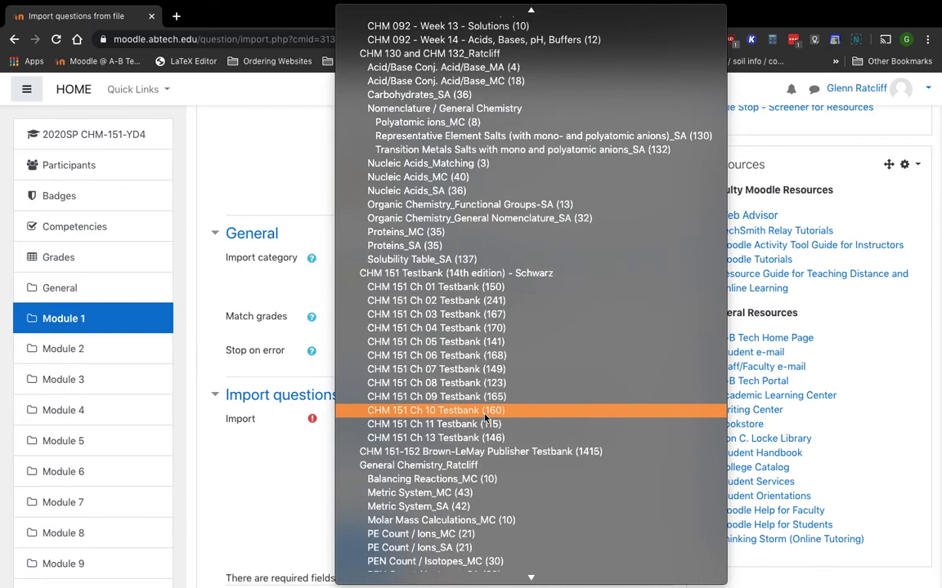
pyautogui.scroll(2, 485, 418)
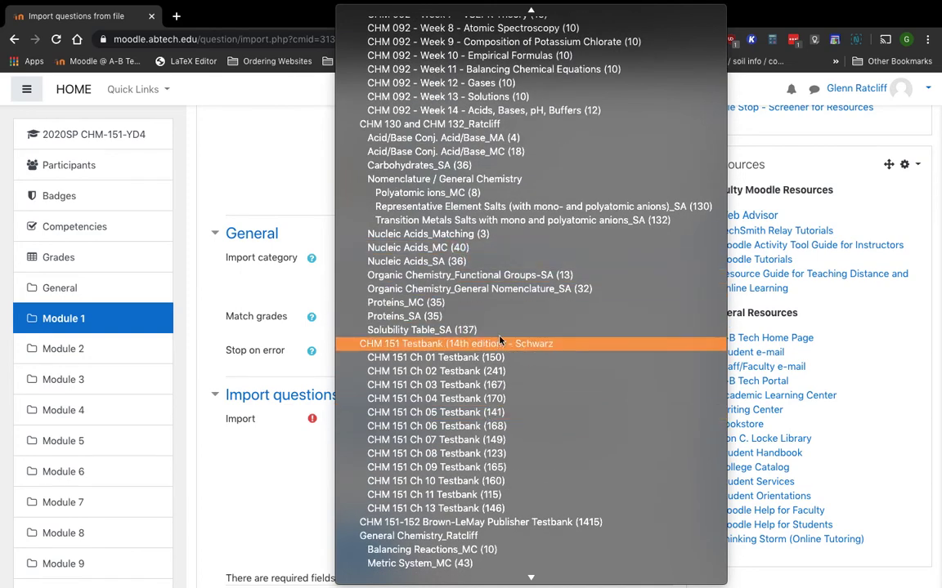
pyautogui.scroll(6, 502, 333)
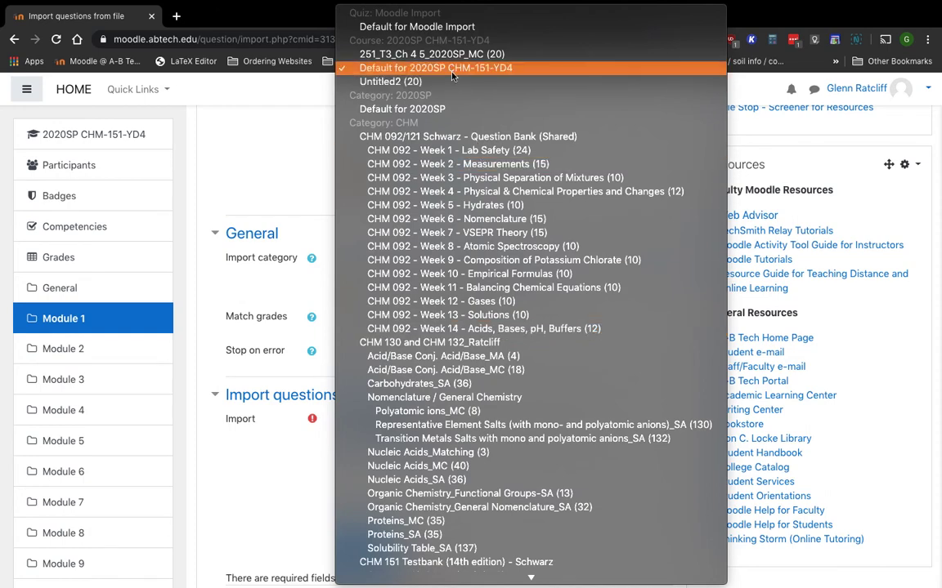
pyautogui.click(451, 71)
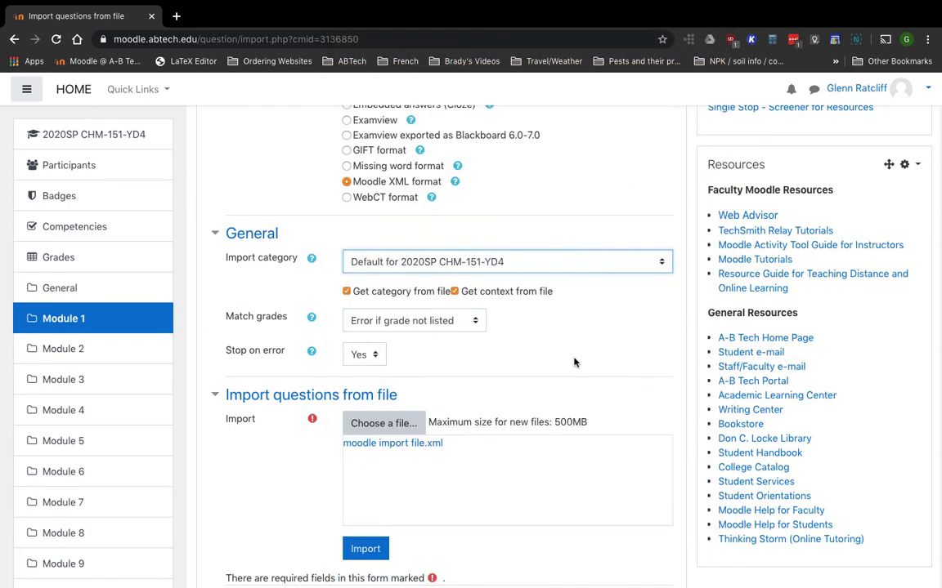
# Import the questions from the uploaded file, continue to the question bank and review the imported questions there
pyautogui.click(365, 549)
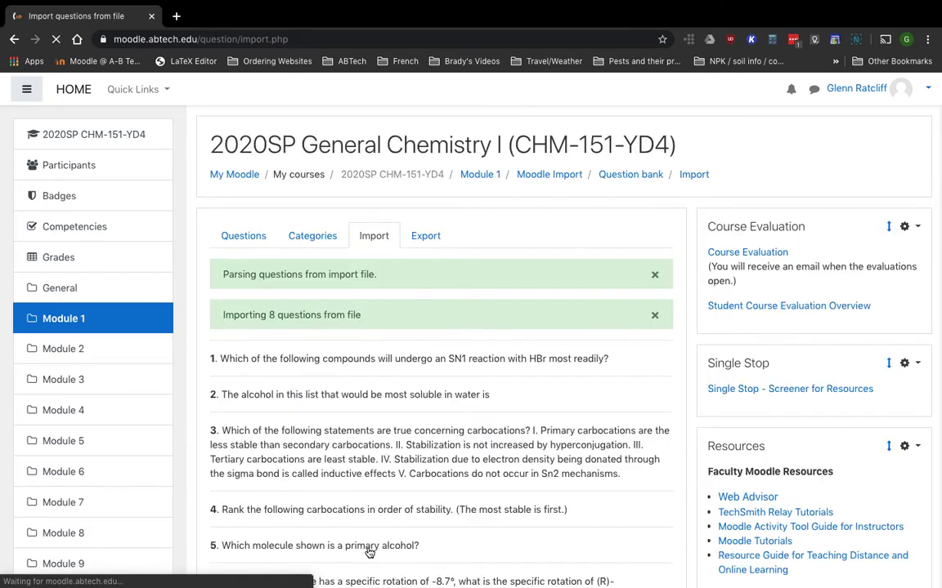
pyautogui.scroll(-5, 462, 401)
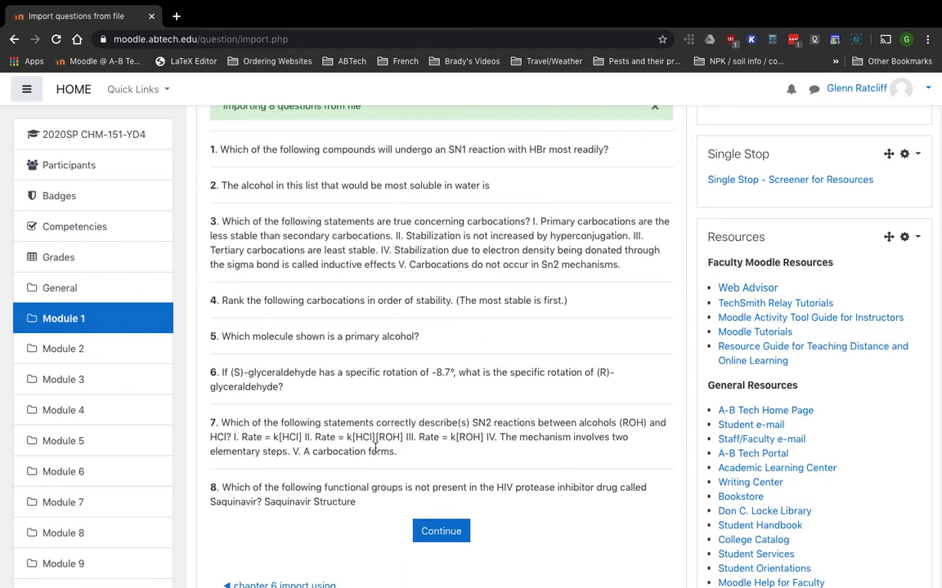
pyautogui.click(446, 532)
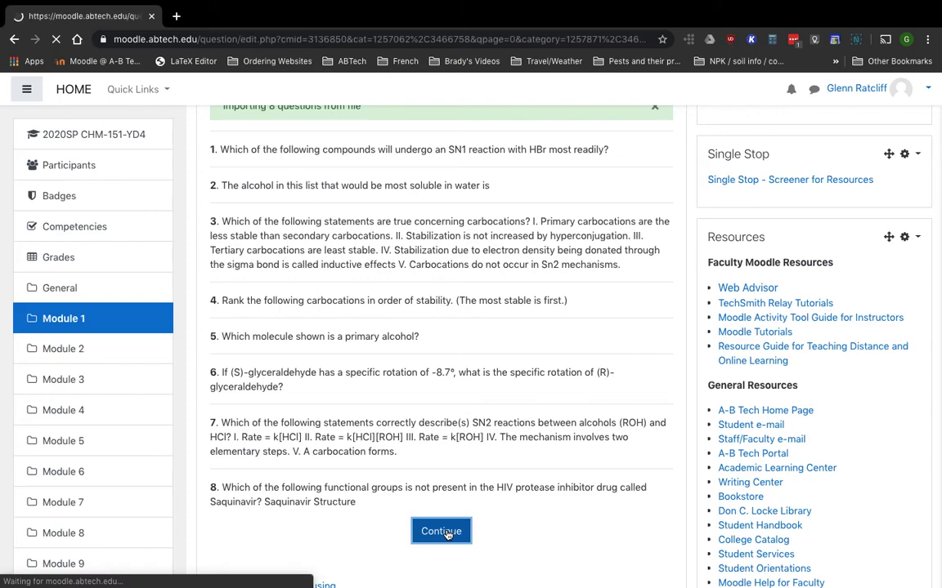
pyautogui.scroll(-7, 447, 535)
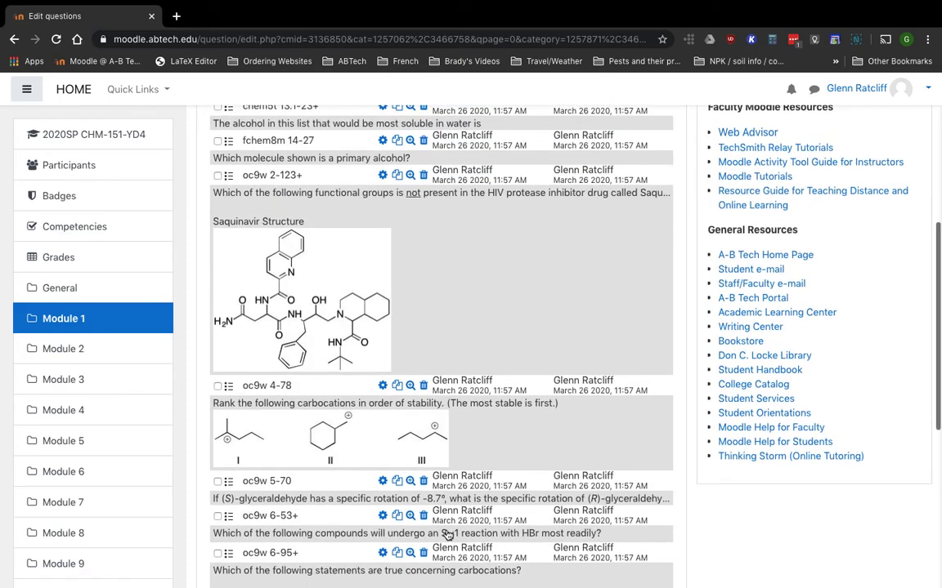
pyautogui.scroll(-3, 392, 400)
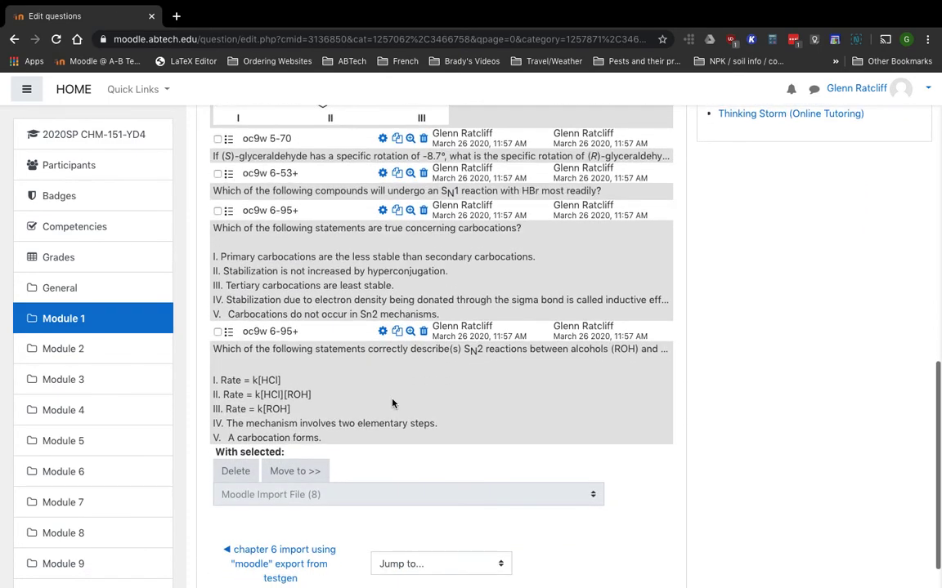
pyautogui.scroll(10, 392, 403)
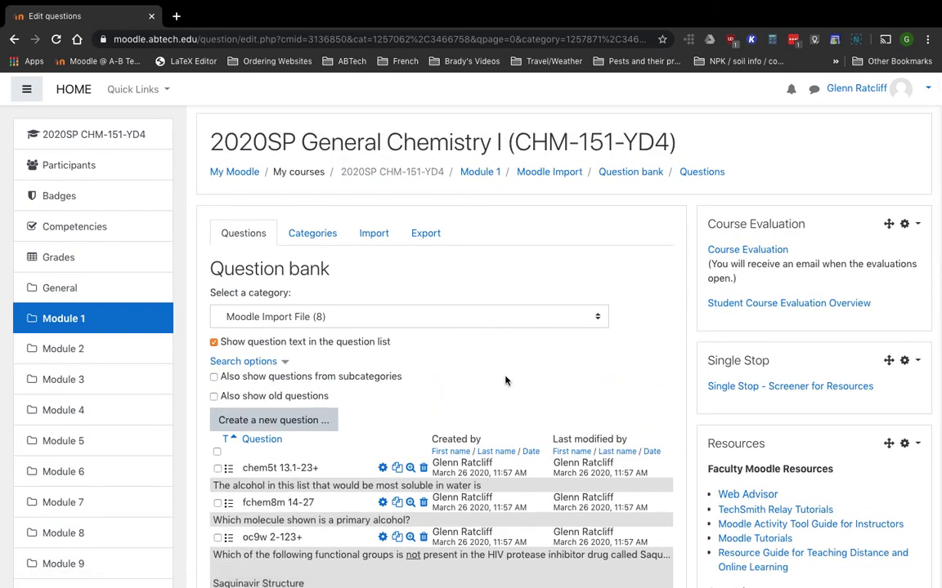
pyautogui.scroll(1, 505, 380)
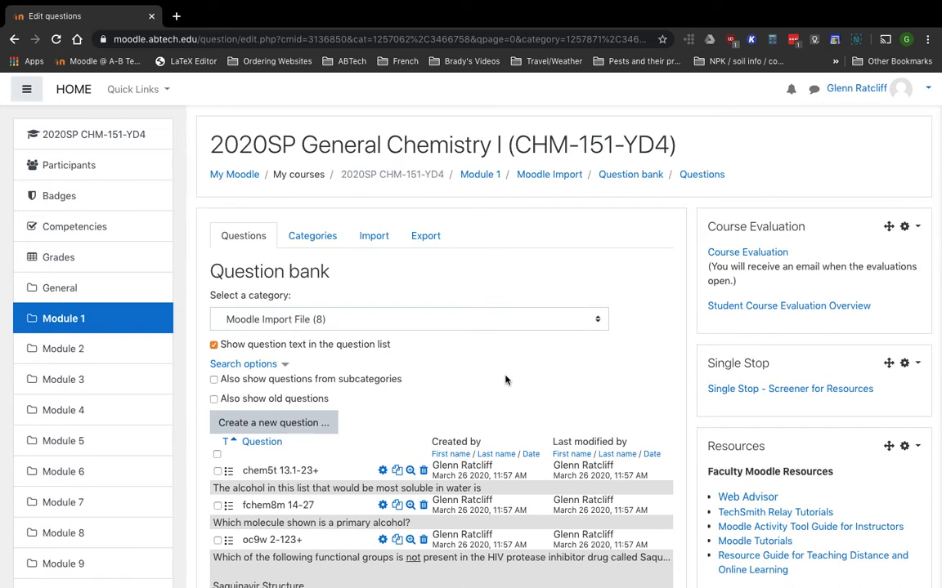
# Open the Moodle Import quiz for editing and add all questions from the question bank category Moodle Import File
pyautogui.click(558, 177)
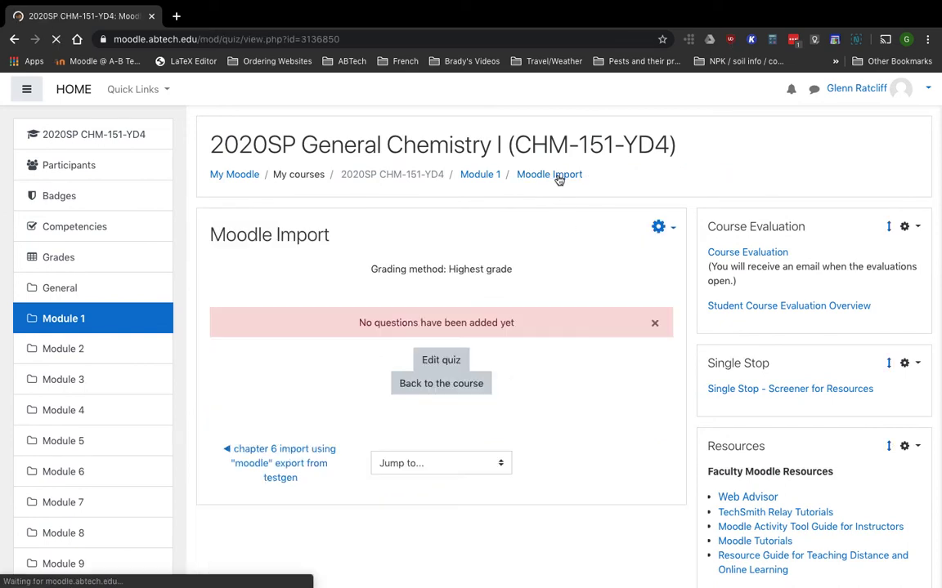
pyautogui.click(447, 364)
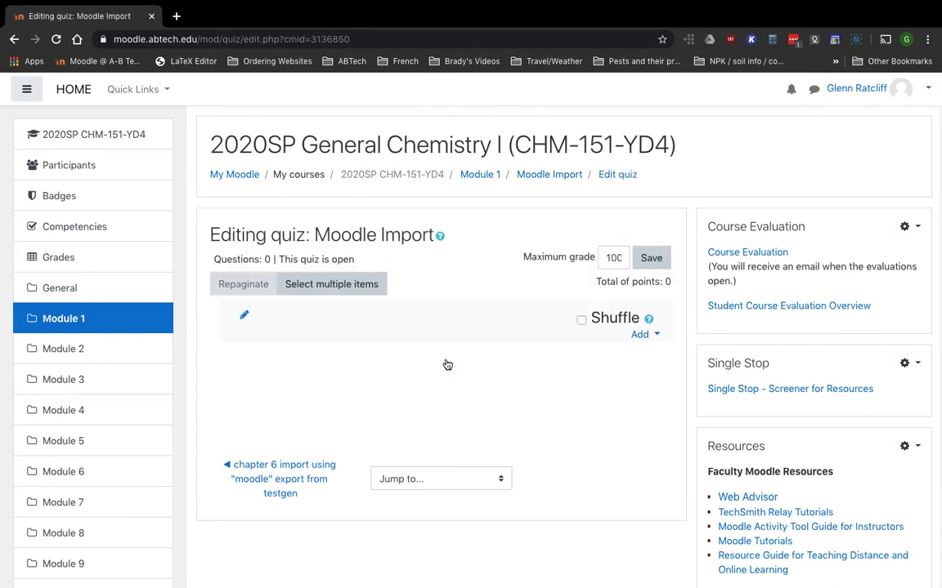
pyautogui.click(643, 335)
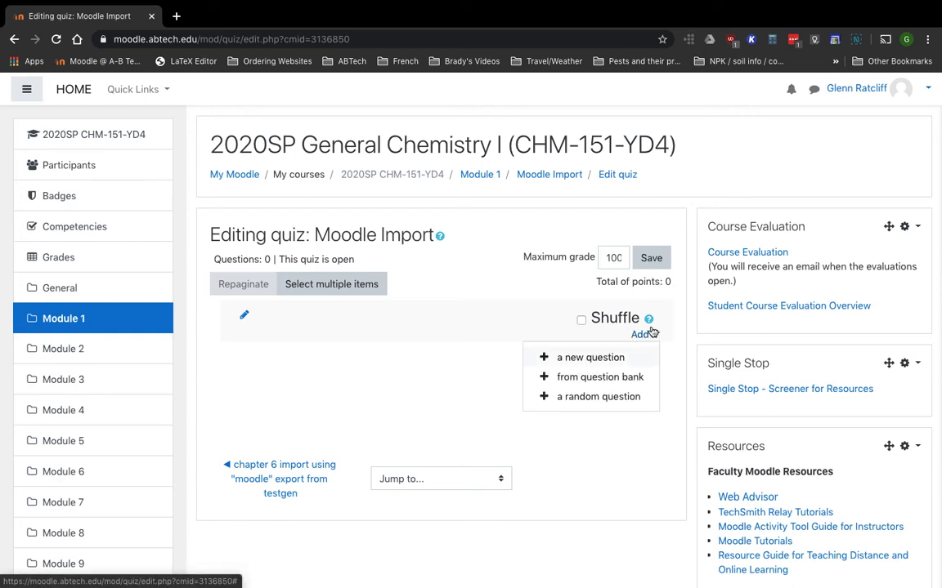
pyautogui.click(603, 378)
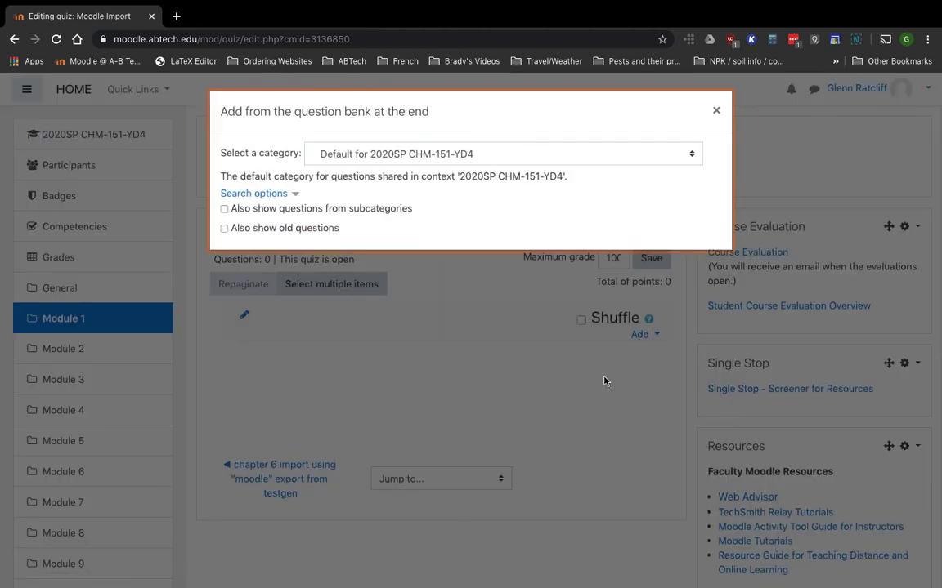
pyautogui.click(494, 160)
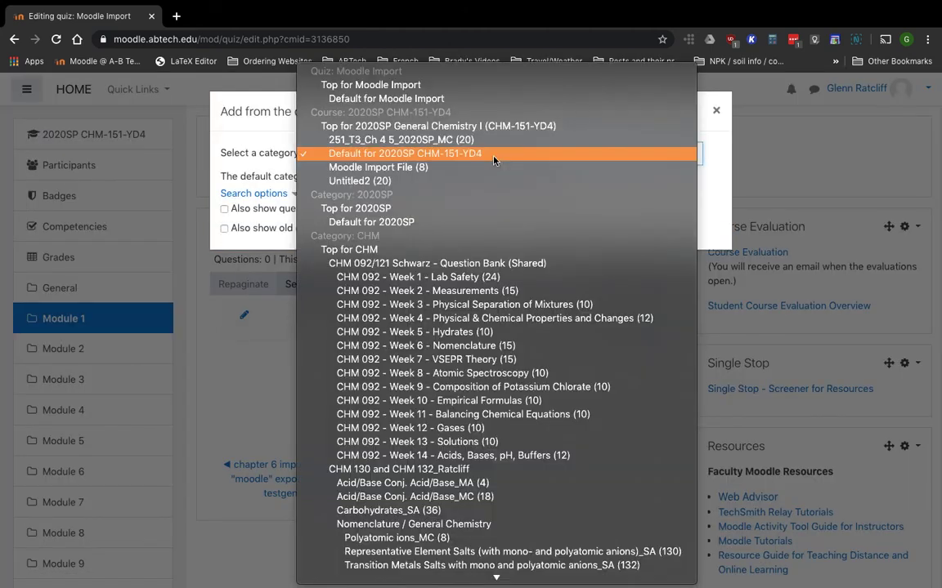
pyautogui.click(437, 168)
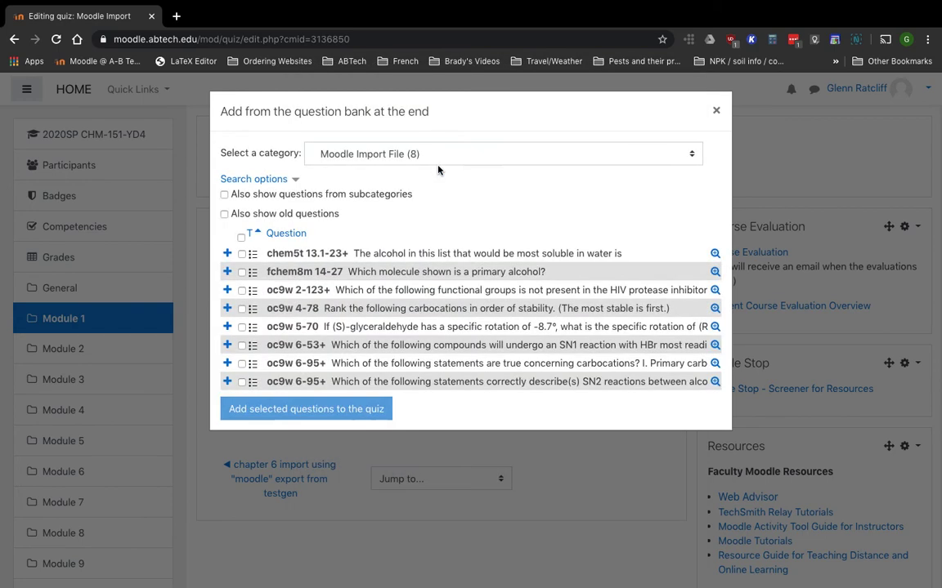
pyautogui.click(241, 237)
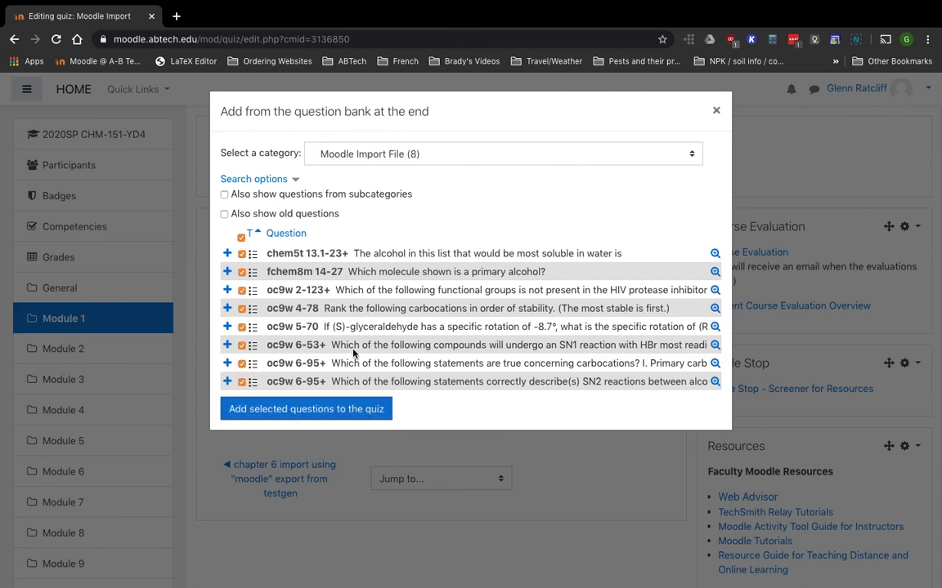
pyautogui.click(341, 409)
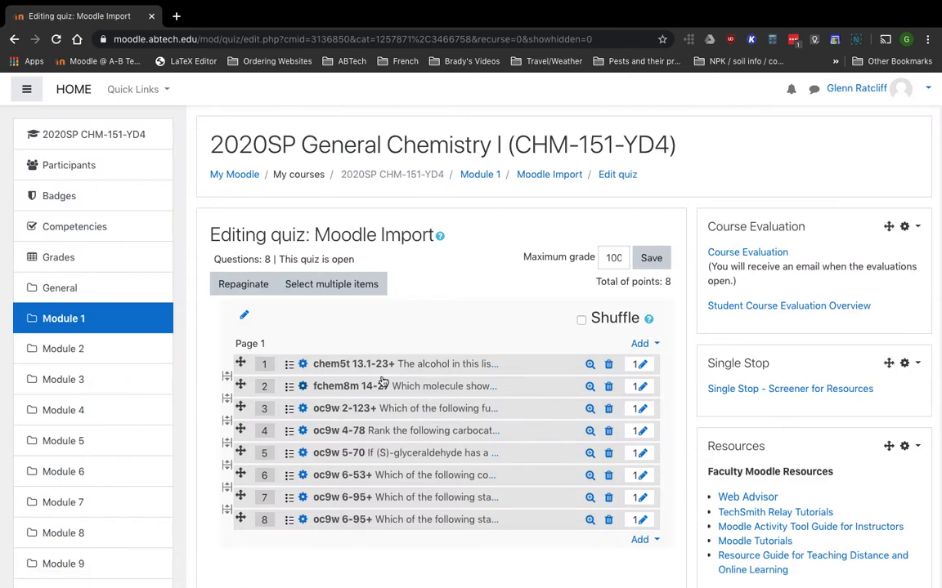
# Save the quiz's maximum grade and look over the list of added questions
pyautogui.click(653, 258)
pyautogui.scroll(-4, 468, 330)
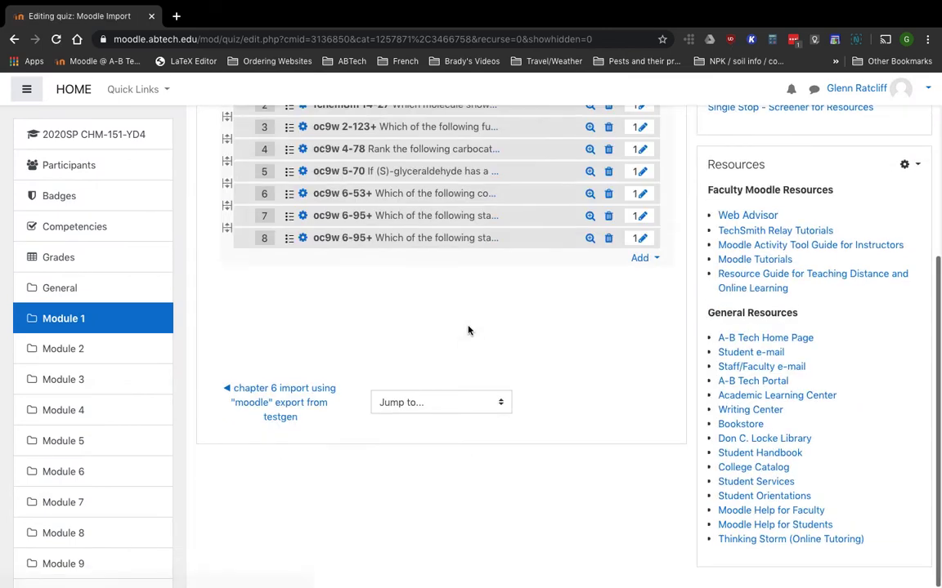
pyautogui.scroll(4, 468, 330)
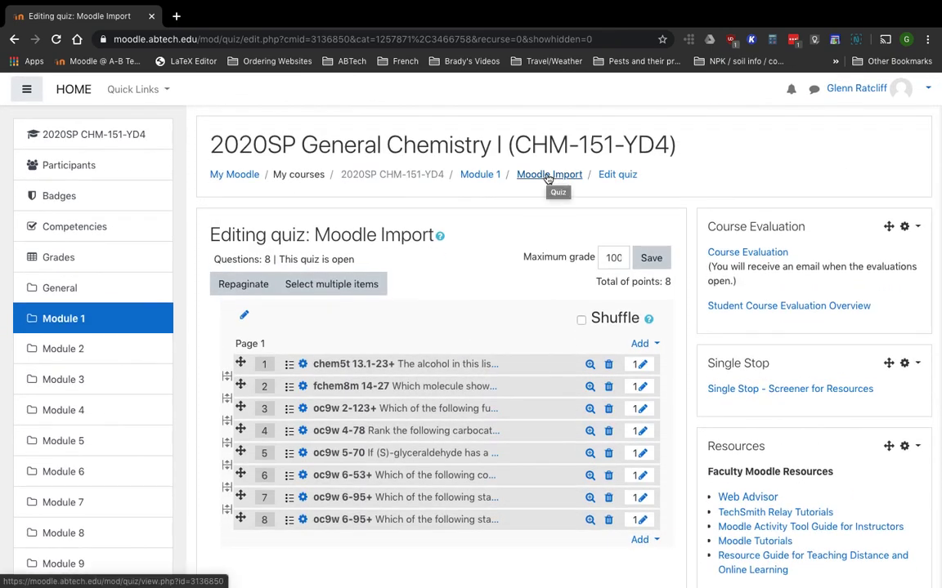
# Return to the Moodle Import quiz, start a preview attempt and examine how the questions, structures and answer choices display
pyautogui.click(549, 176)
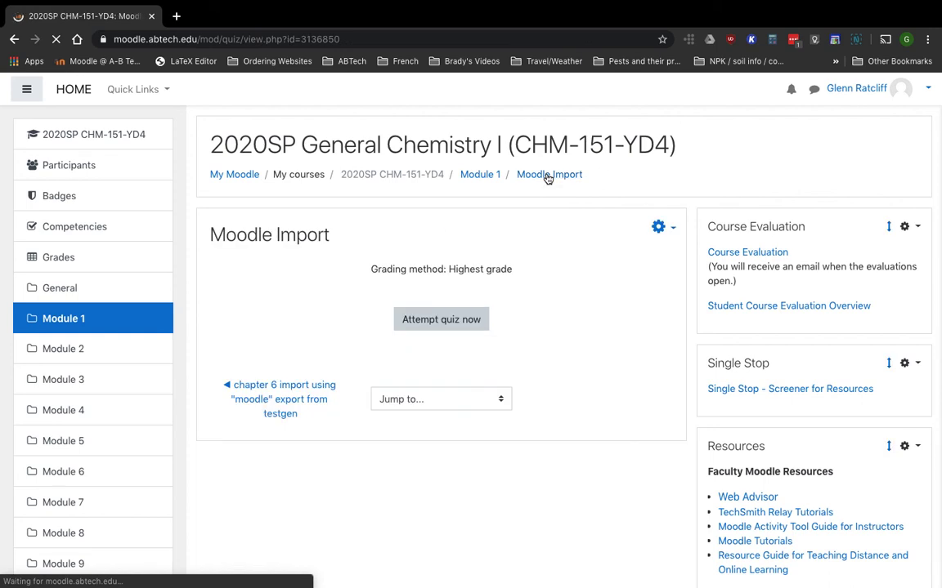
pyautogui.click(456, 321)
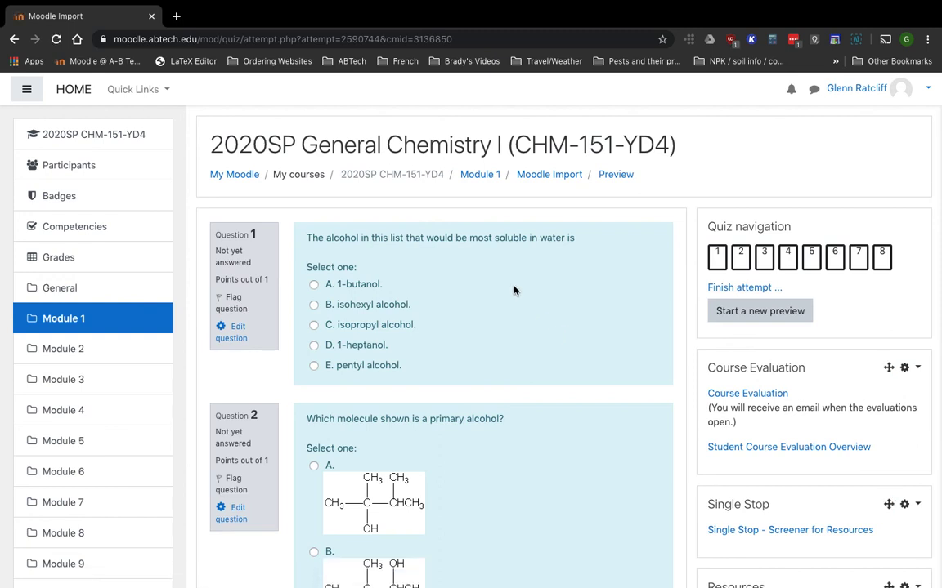
pyautogui.scroll(-5, 514, 290)
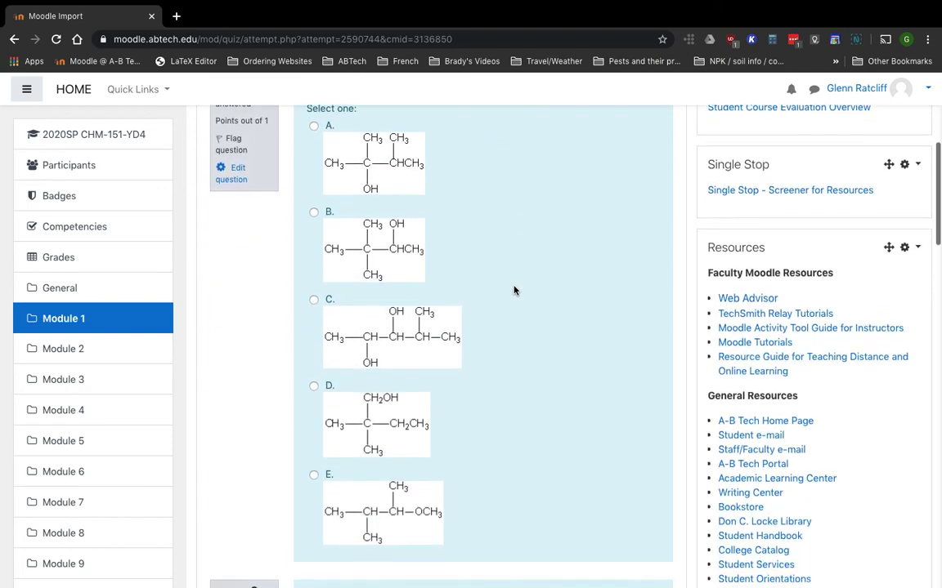
pyautogui.scroll(-5, 514, 290)
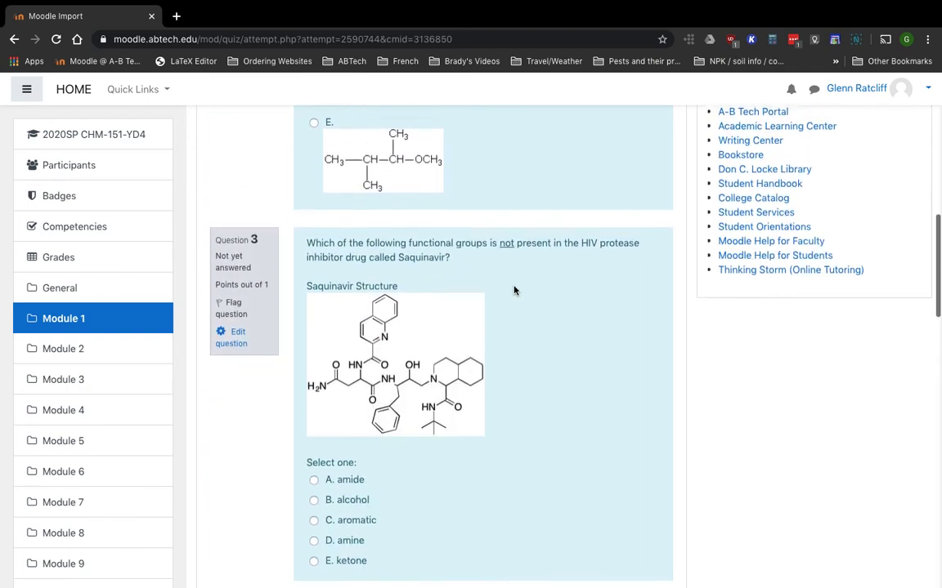
pyautogui.scroll(-7, 514, 290)
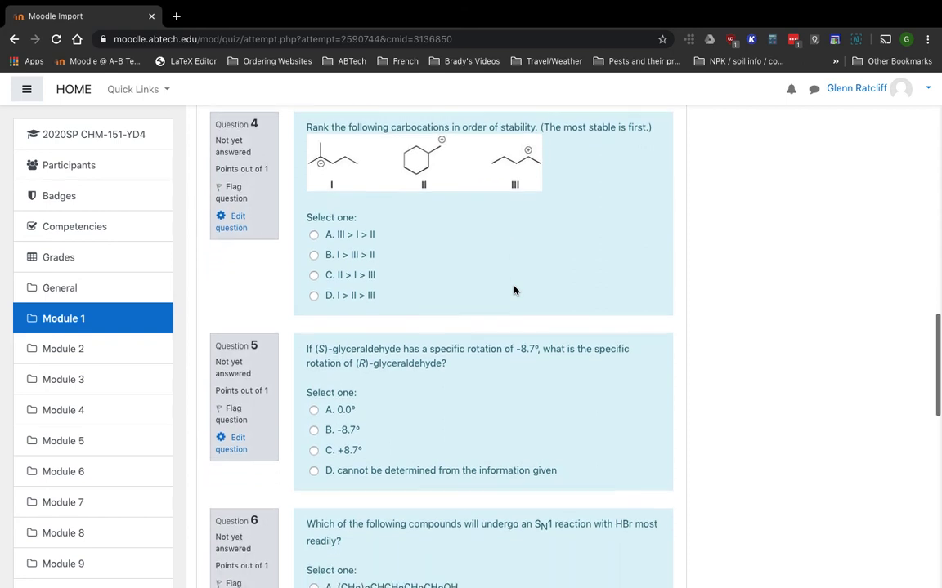
pyautogui.scroll(-5, 514, 290)
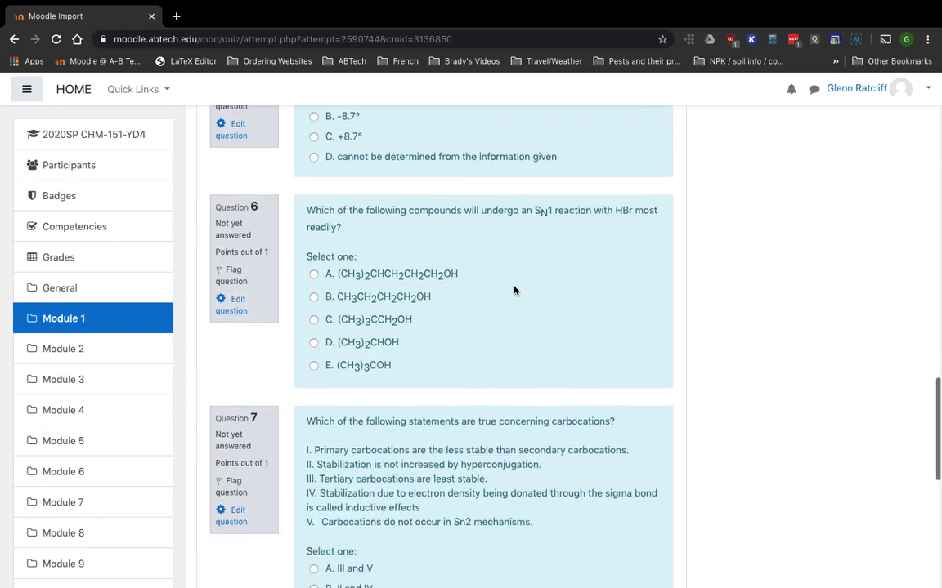
pyautogui.scroll(-8, 514, 290)
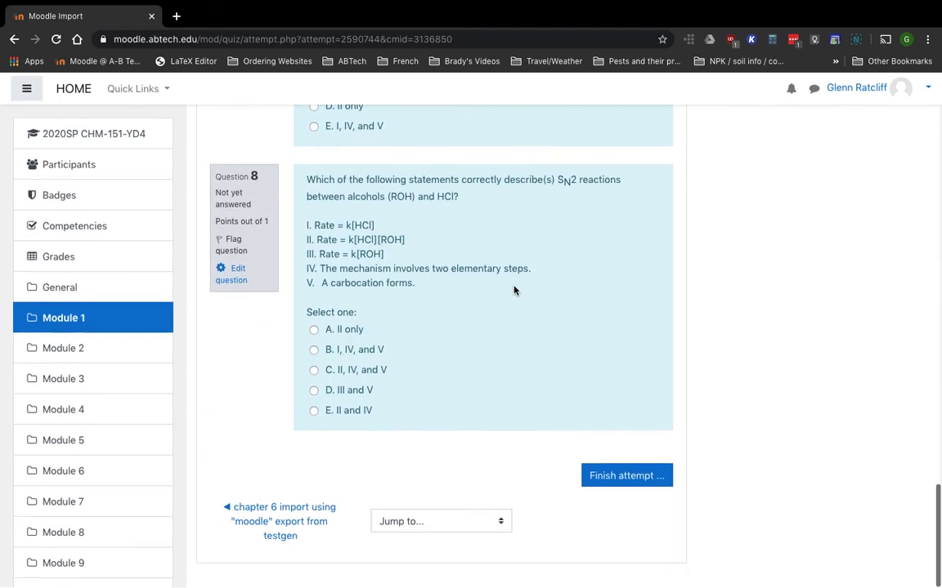
pyautogui.scroll(20, 514, 290)
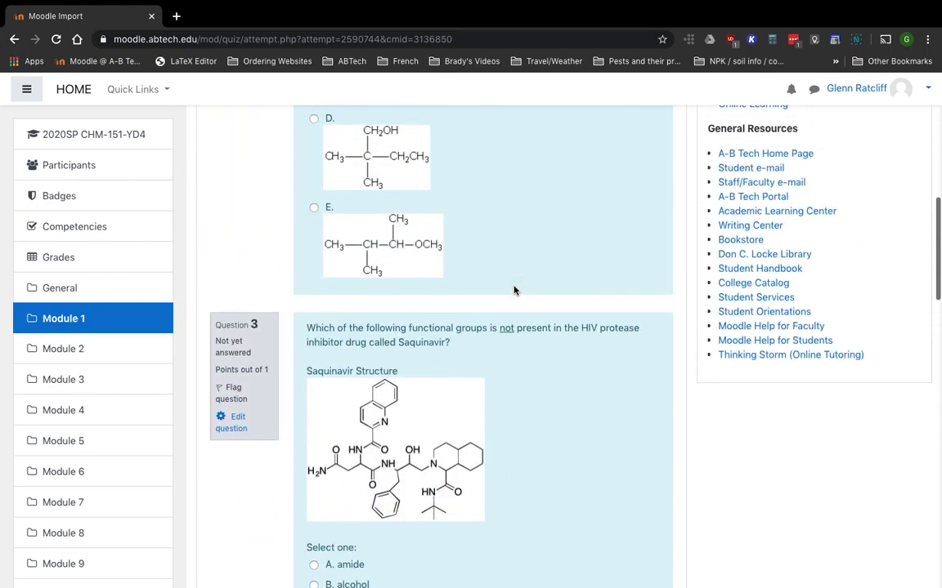